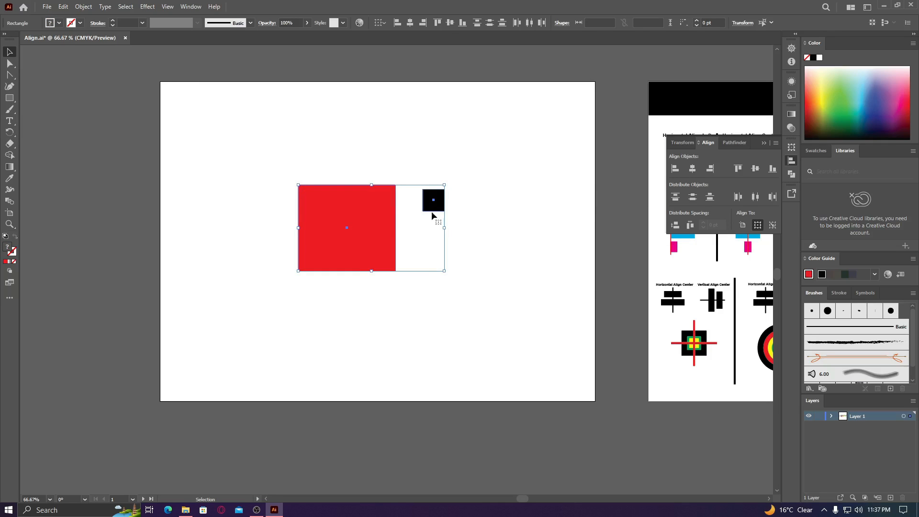
# Step: Align the red rectangle and the black square to each other's horizontal and vertical centres
pyautogui.click(693, 168)
pyautogui.click(754, 170)
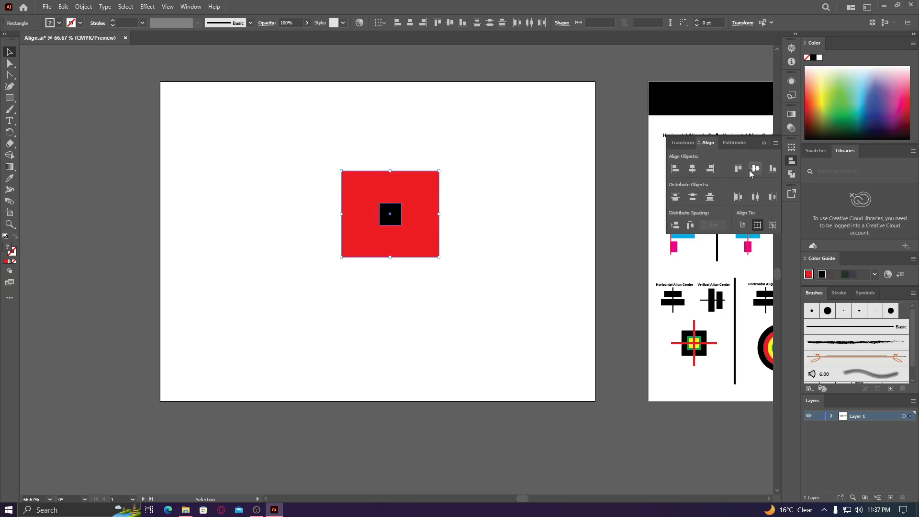
# Step: Align the red rectangle and the black square along their top edges, and after that along their bottom edges
pyautogui.click(529, 199)
pyautogui.moveTo(309, 153); pyautogui.dragTo(499, 291)
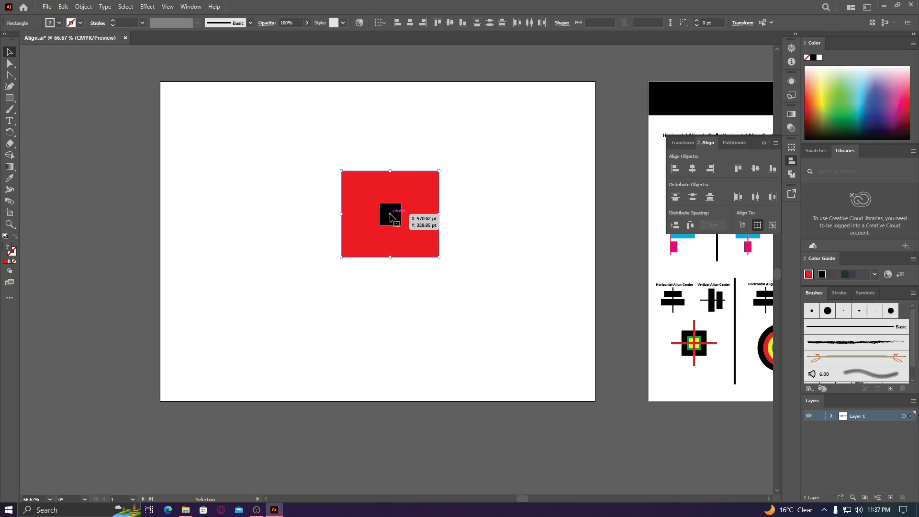
pyautogui.click(737, 168)
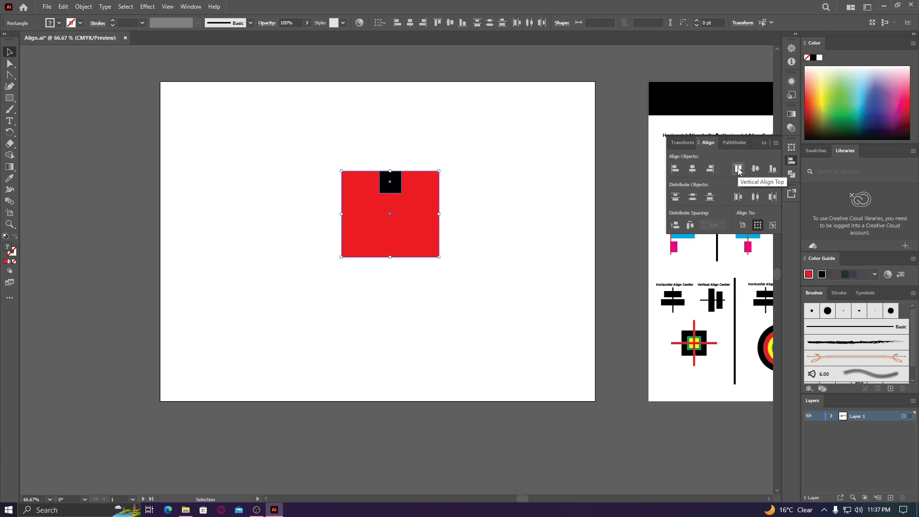
pyautogui.click(772, 169)
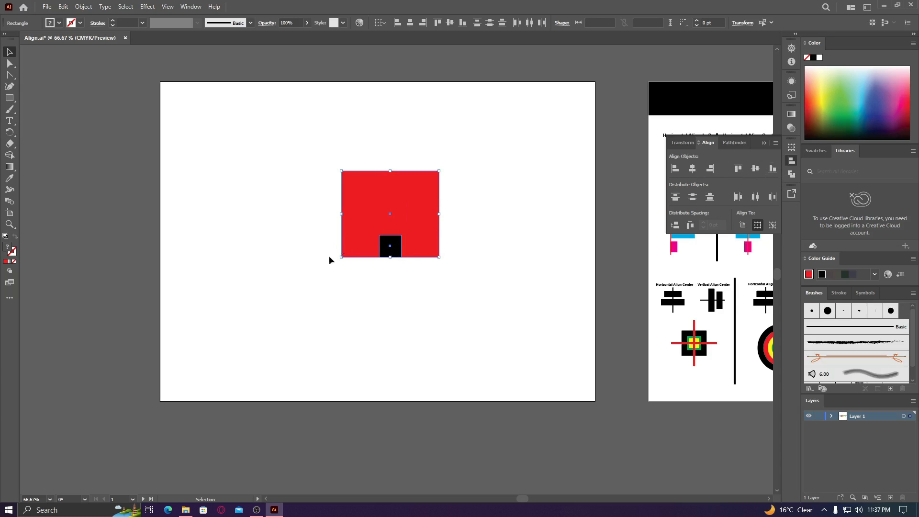
# Step: Align the black square to the red rectangle's corners in turn: lower-left, upper-left, upper-right, lower-right and back to lower-left
pyautogui.click(675, 169)
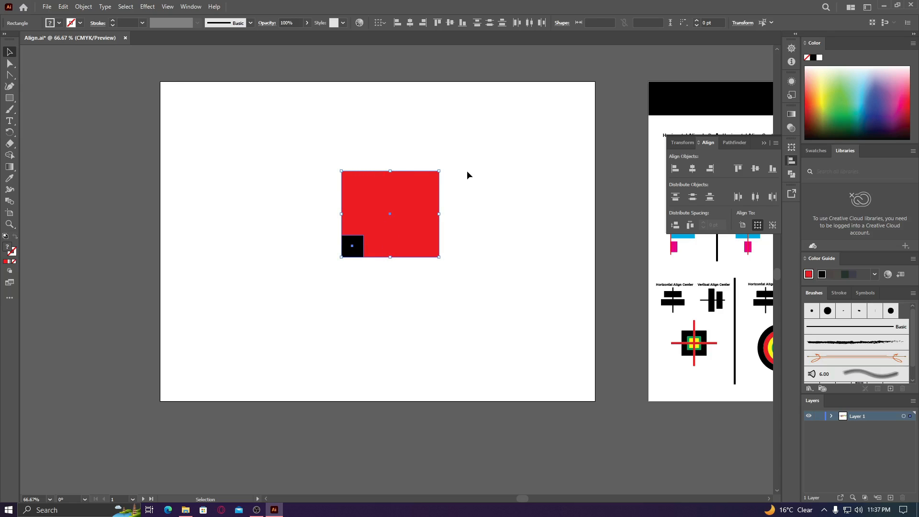
pyautogui.click(739, 171)
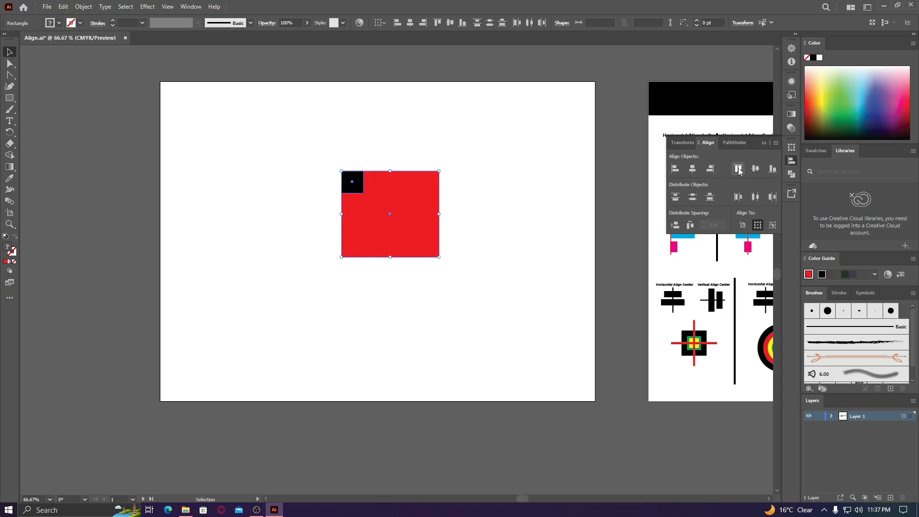
pyautogui.click(710, 170)
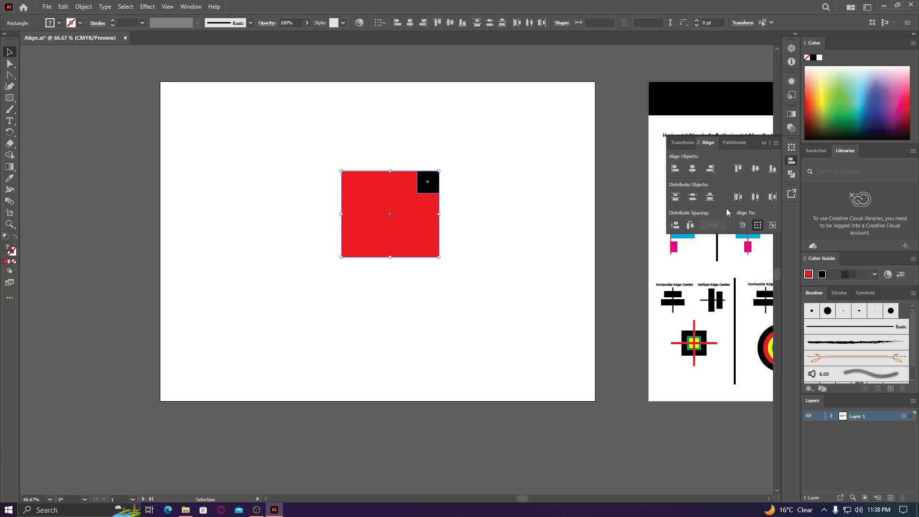
pyautogui.click(771, 169)
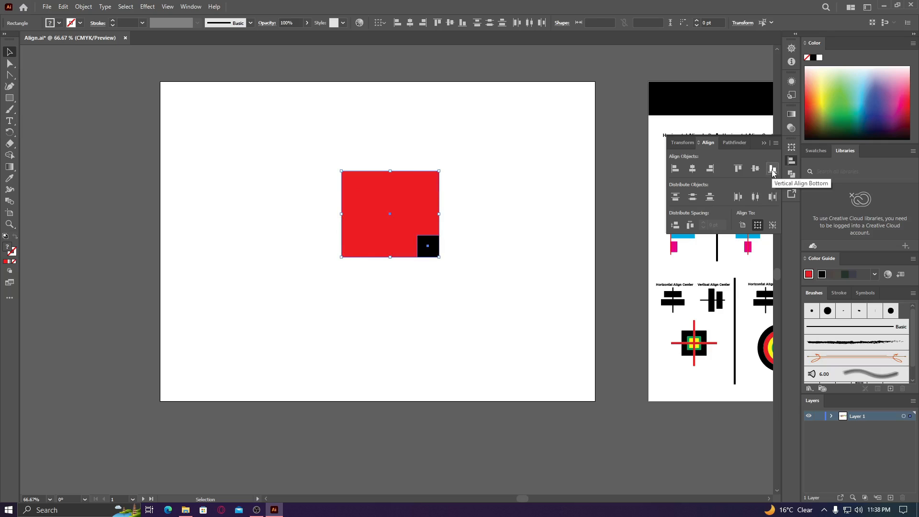
pyautogui.click(675, 169)
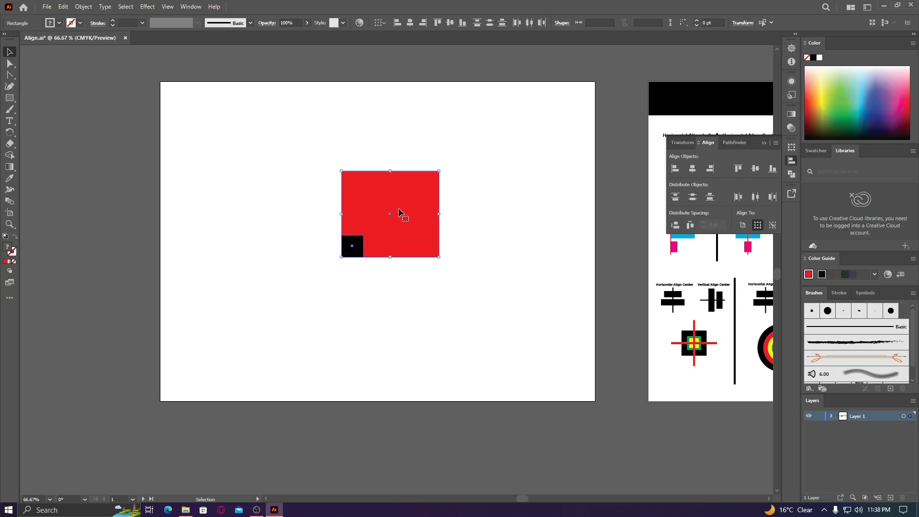
# Step: Centre the black square in the red rectangle again, aligning both shapes horizontally and vertically by their centres
pyautogui.moveTo(314, 153); pyautogui.dragTo(497, 285)
pyautogui.click(693, 168)
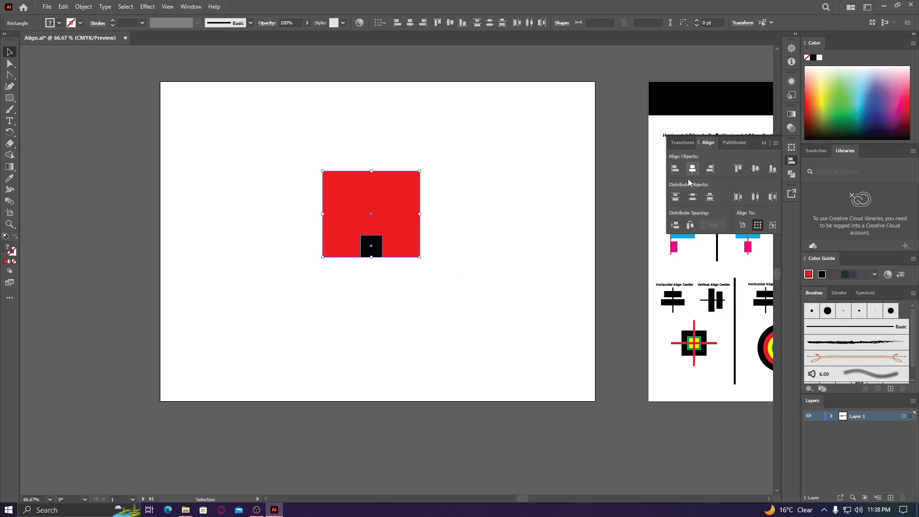
pyautogui.click(756, 169)
# Step: Place the black square near the red rectangle's lower edge and move both shapes to the artboard's upper-right area
pyautogui.moveTo(391, 216); pyautogui.dragTo(425, 202)
pyautogui.click(458, 228)
pyautogui.moveTo(407, 232); pyautogui.dragTo(406, 261)
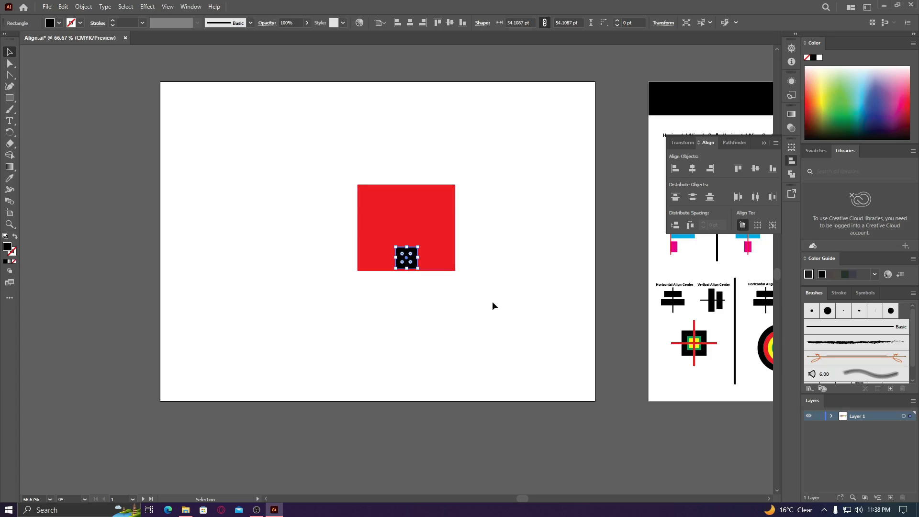
pyautogui.moveTo(487, 165); pyautogui.dragTo(332, 281)
pyautogui.moveTo(412, 234); pyautogui.dragTo(531, 157)
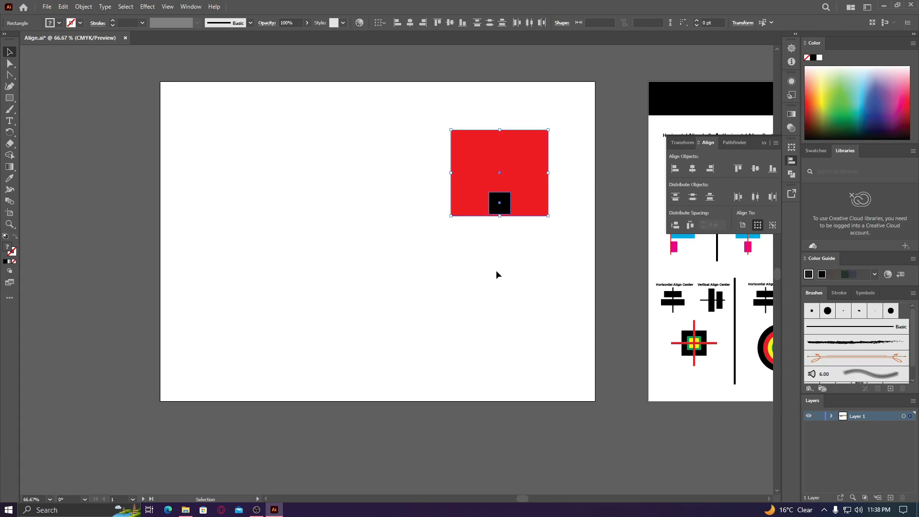
# Step: Align both shapes to the artboard, centring them horizontally and vertically
pyautogui.moveTo(446, 125); pyautogui.dragTo(571, 246)
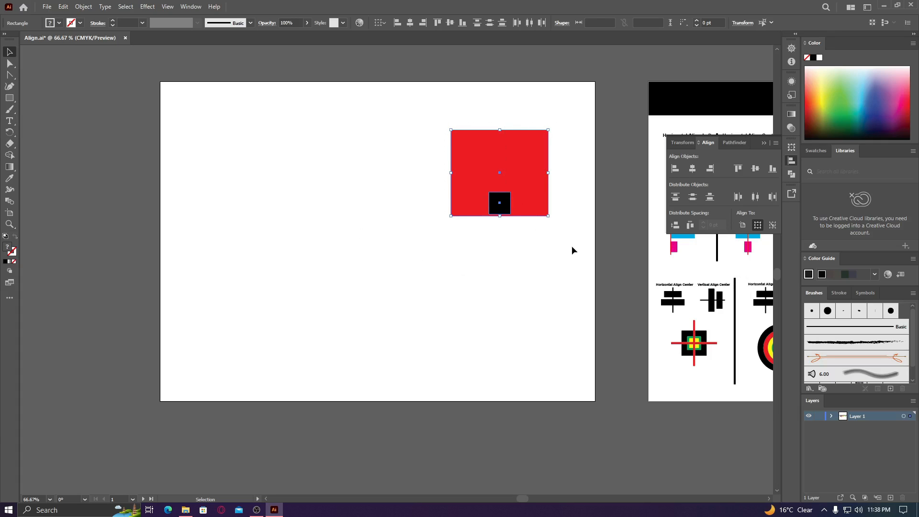
pyautogui.click(743, 226)
pyautogui.click(692, 170)
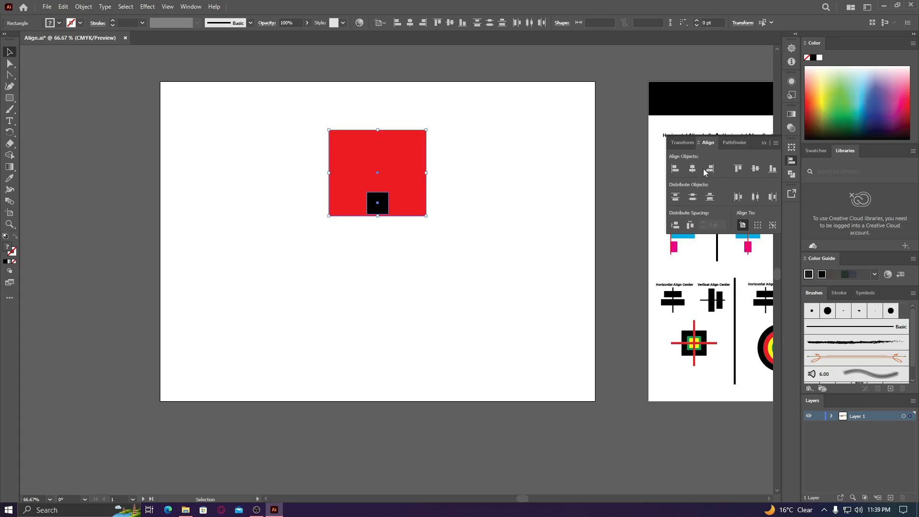
pyautogui.click(756, 170)
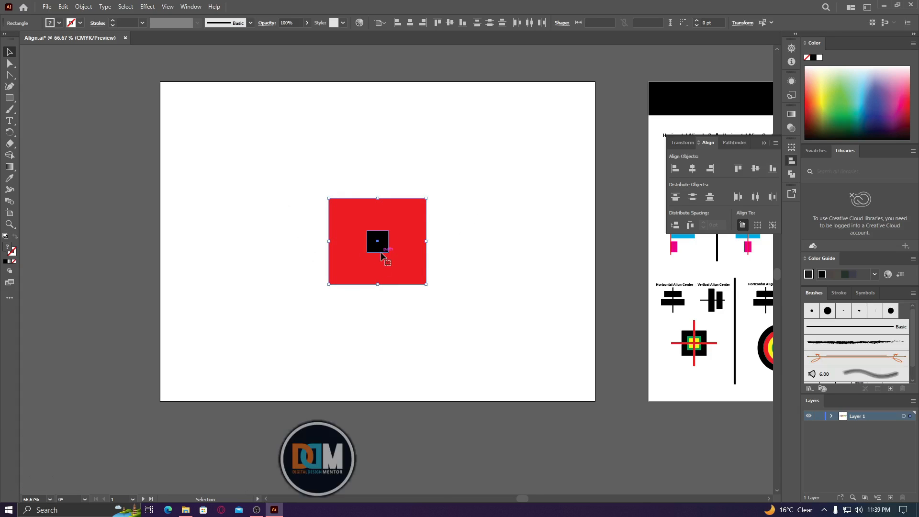
# Step: Try aligning the two separate shapes to the artboard's top and bottom edges, and undo both alignments
pyautogui.click(738, 170)
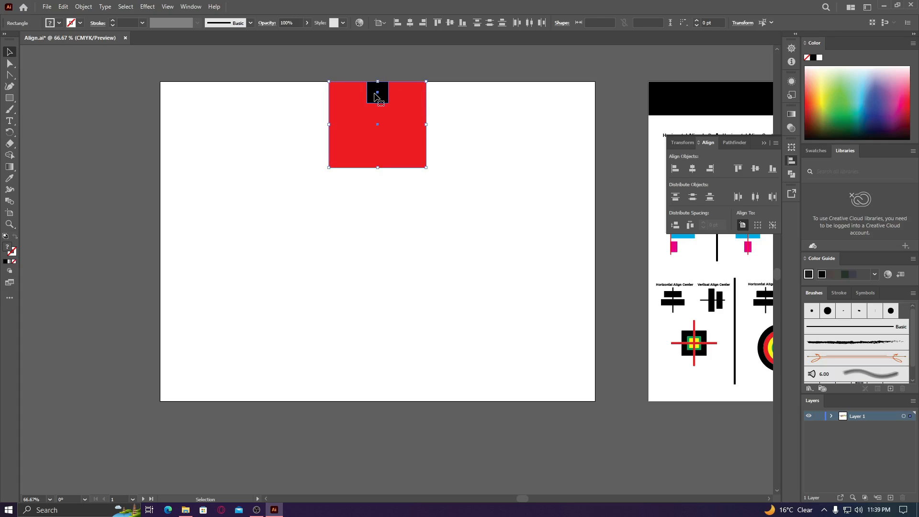
pyautogui.click(773, 172)
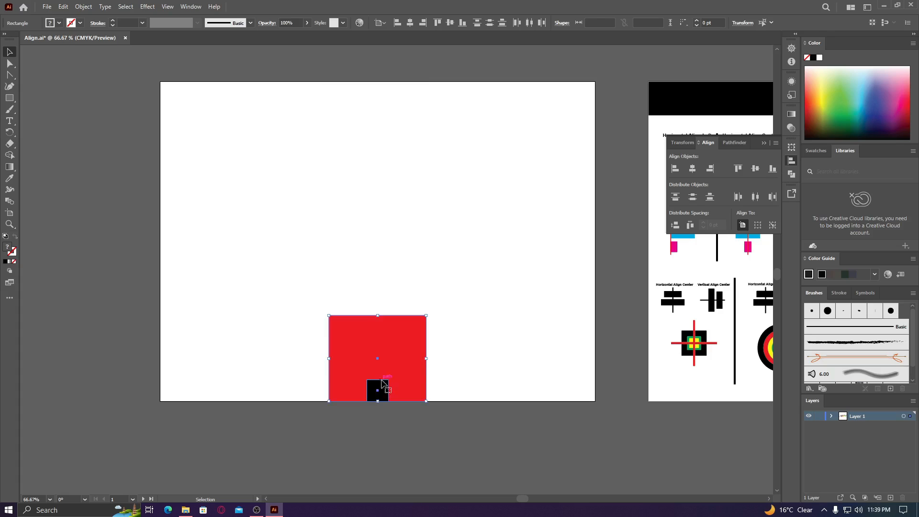
pyautogui.press('a')
pyautogui.hotkey('ctrl', 'z')
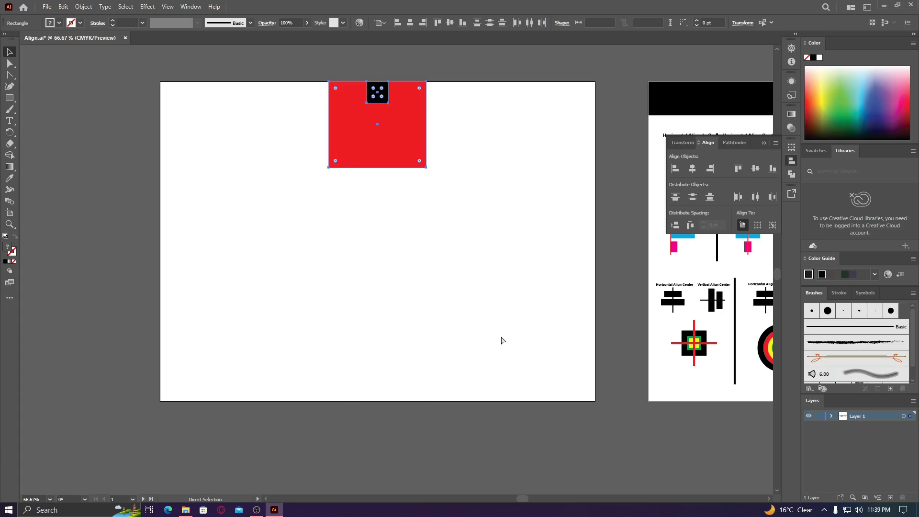
pyautogui.hotkey('ctrl', 'z')
# Step: Group the red rectangle and the black square into one object
pyautogui.click(483, 280)
pyautogui.click(378, 244)
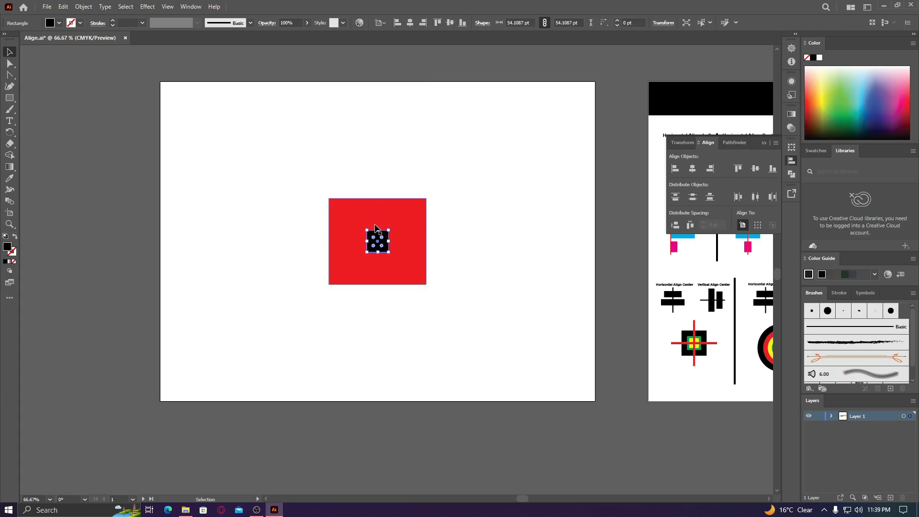
pyautogui.moveTo(308, 181); pyautogui.dragTo(470, 299)
pyautogui.press('a')
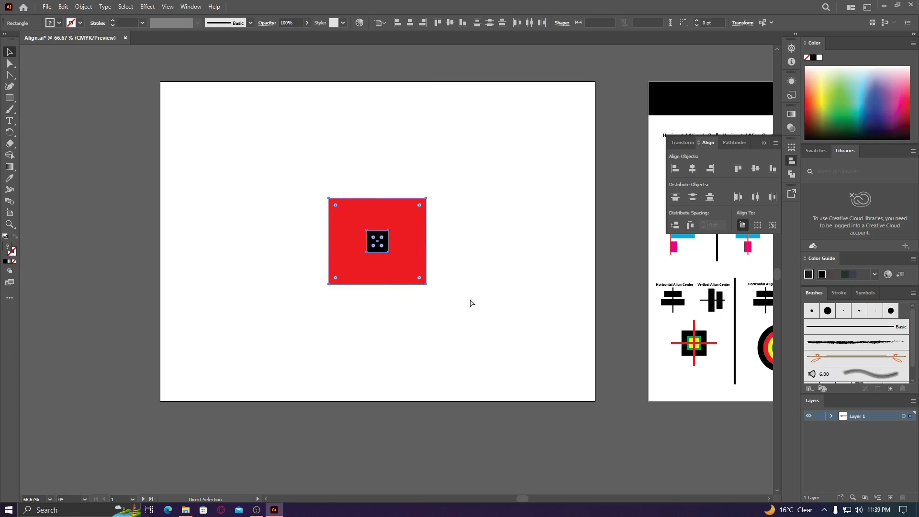
pyautogui.press('v')
pyautogui.click(83, 6)
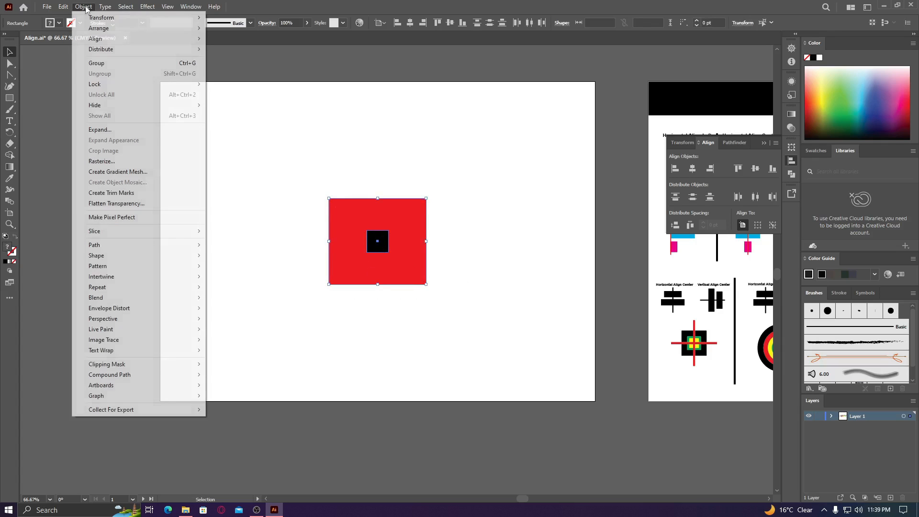
pyautogui.click(187, 65)
pyautogui.click(368, 164)
# Step: Align the grouped shapes alternately to the artboard's top and bottom edges, finishing at the bottom
pyautogui.moveTo(405, 239)
pyautogui.mouseDown()
pyautogui.moveTo(397, 242)
pyautogui.moveTo(406, 238)
pyautogui.mouseUp()
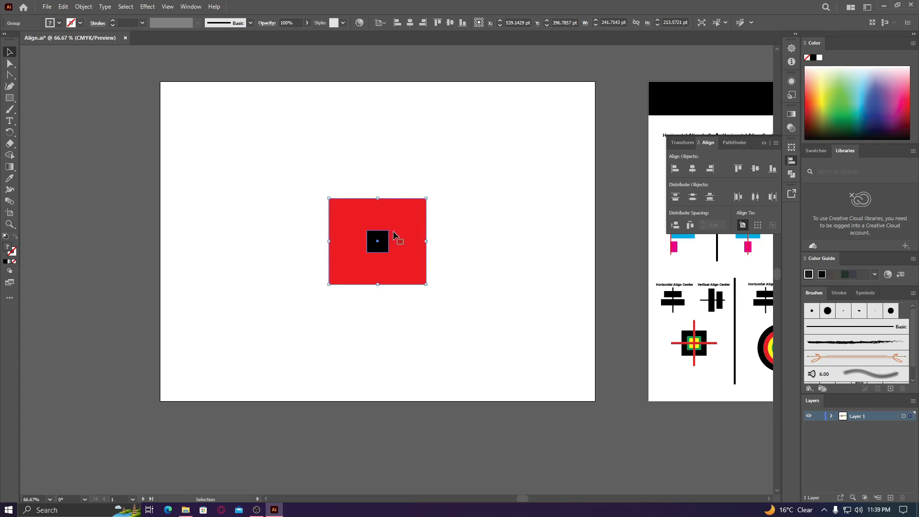
pyautogui.click(737, 169)
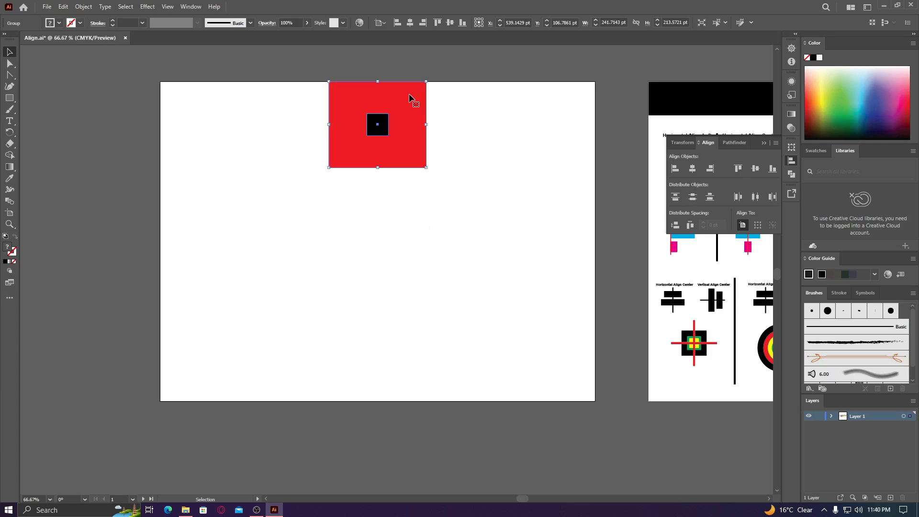
pyautogui.click(772, 169)
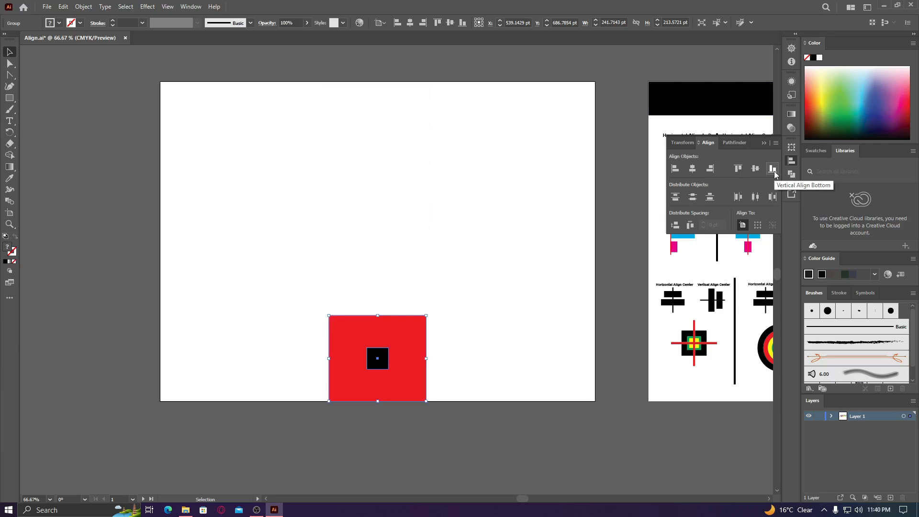
pyautogui.click(737, 168)
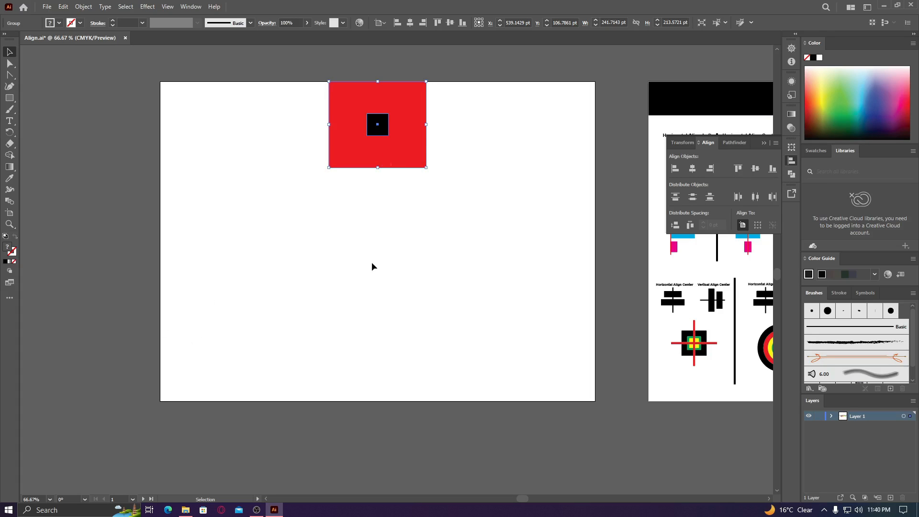
pyautogui.click(772, 169)
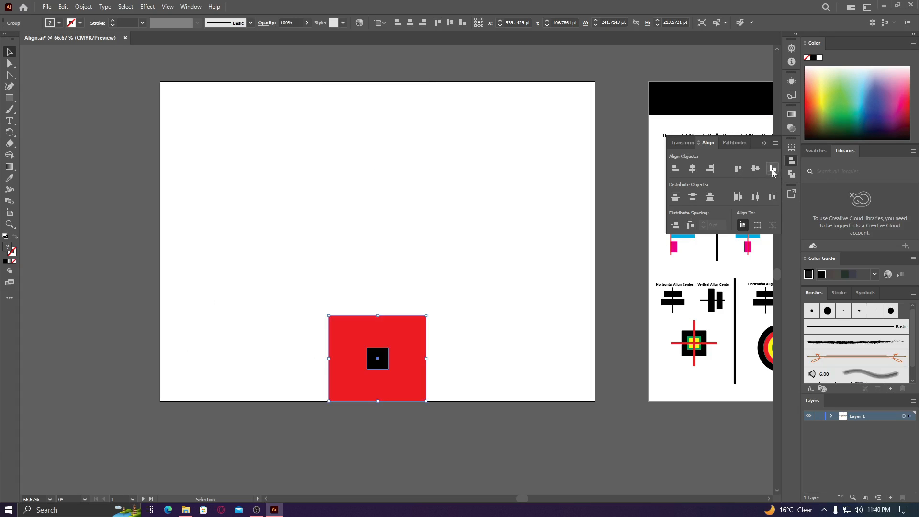
# Step: Align the group to the artboard's lower-left, lower-right and upper-right corners in turn
pyautogui.click(674, 168)
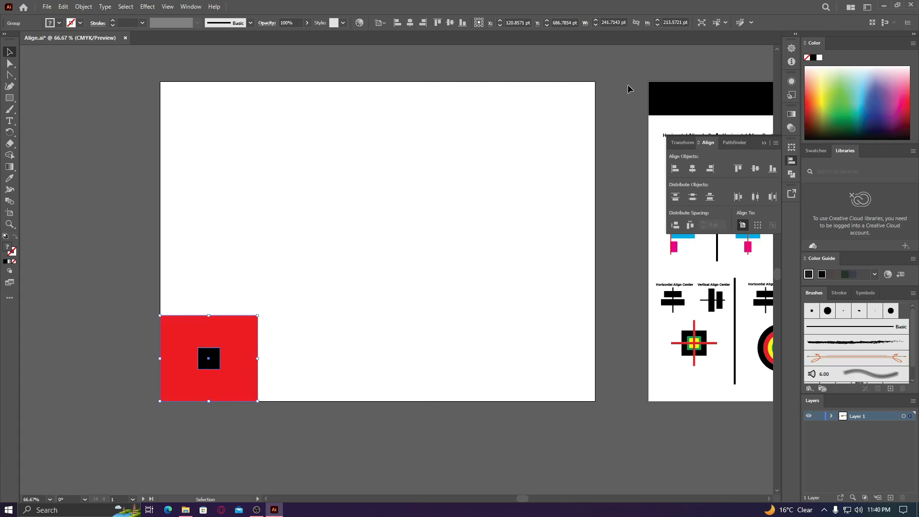
pyautogui.click(710, 169)
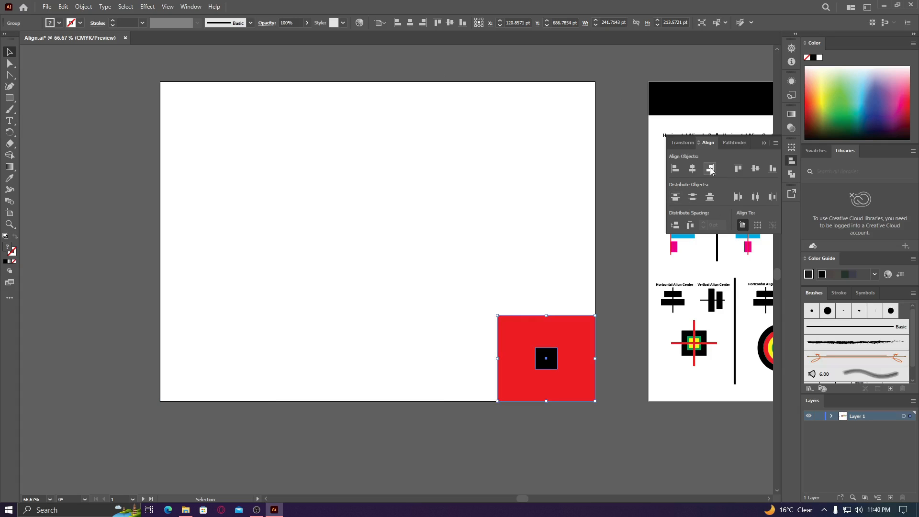
pyautogui.click(737, 168)
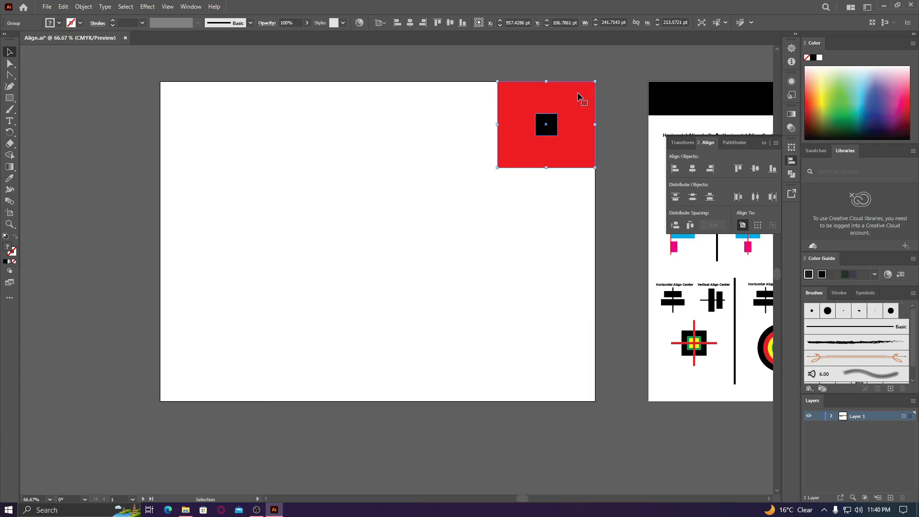
# Step: Centre the group horizontally and vertically on the artboard and deselect it
pyautogui.click(692, 169)
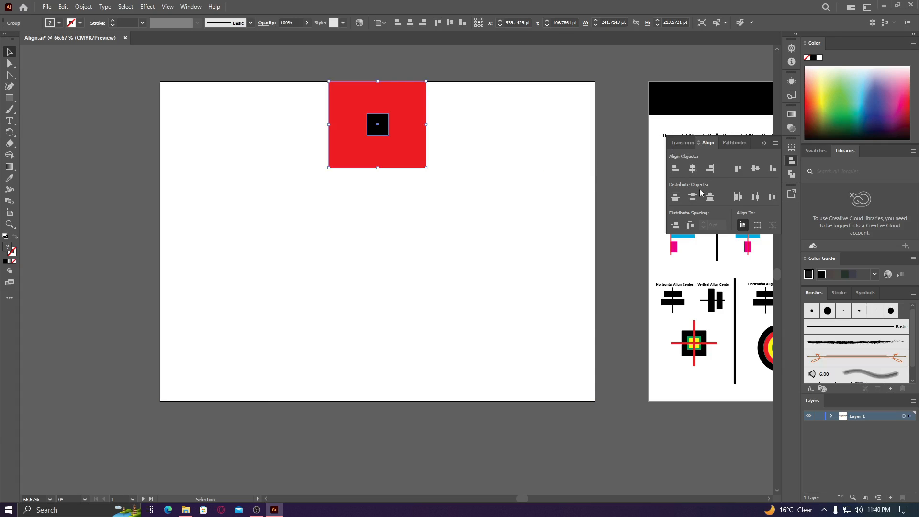
pyautogui.click(755, 169)
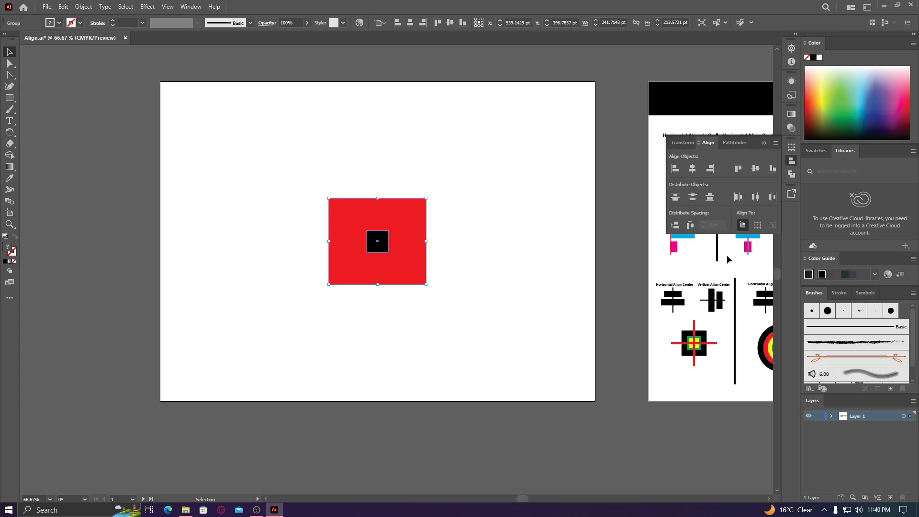
pyautogui.click(291, 180)
# Step: Select all four orange rectangles under the Vertical Distribute Top heading
pyautogui.moveTo(449, 227); pyautogui.dragTo(398, 215)
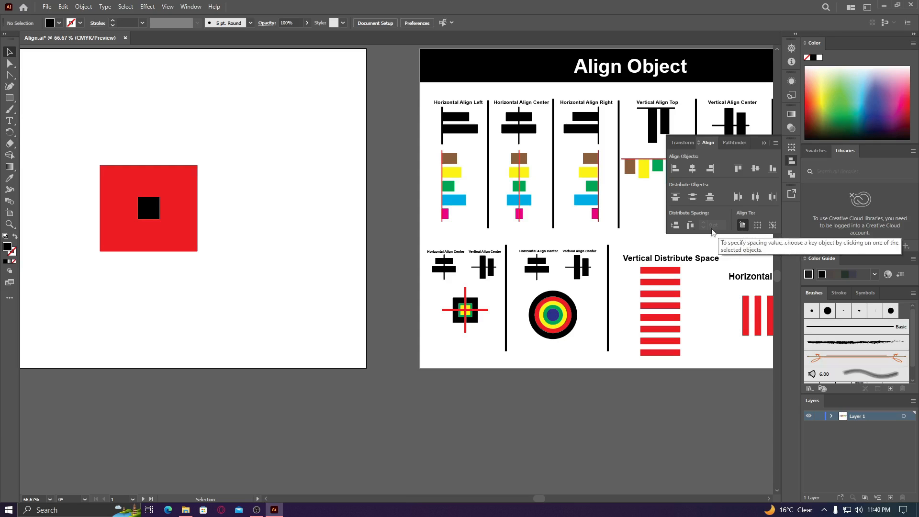
pyautogui.hscroll(10, 540, 225)
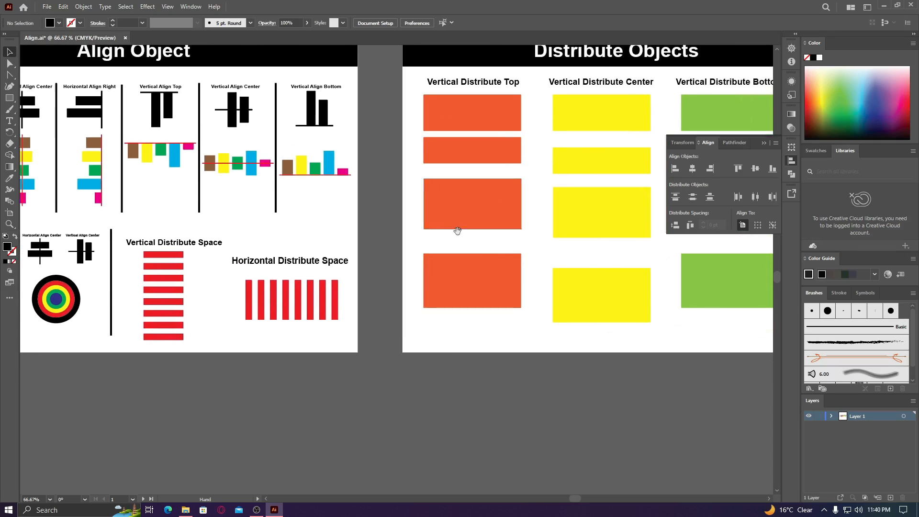
pyautogui.moveTo(514, 90); pyautogui.dragTo(440, 307)
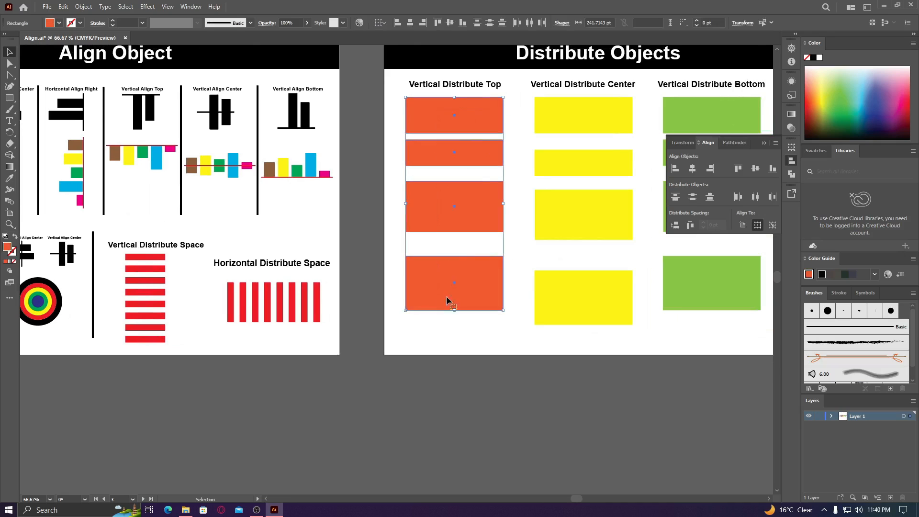
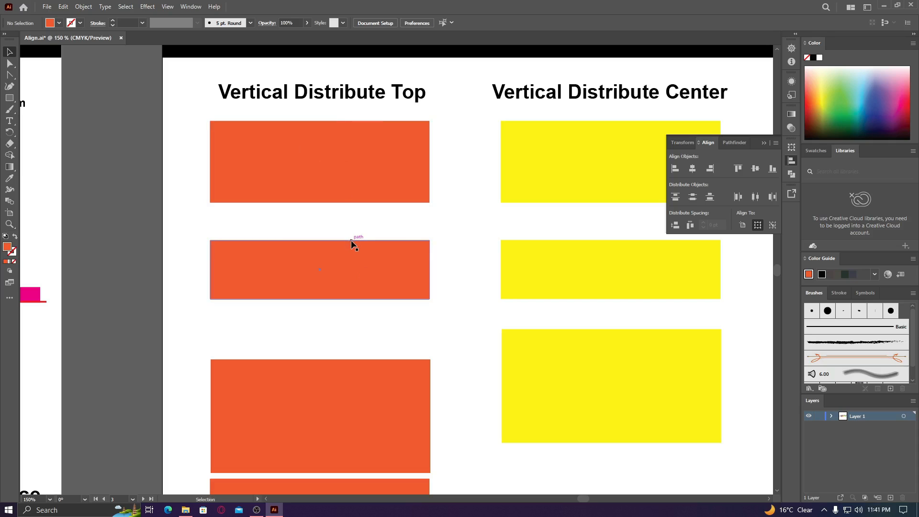
# Step: Draw a black-filled rectangle about 83 × 131 pt spanning from the first orange rectangle's top edge to the second one's top edge
pyautogui.click(9, 98)
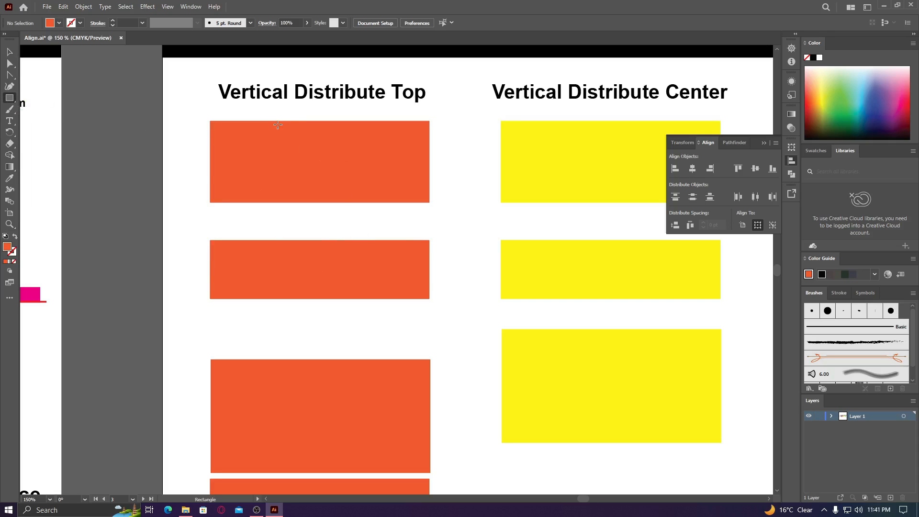
pyautogui.moveTo(289, 121); pyautogui.dragTo(365, 240)
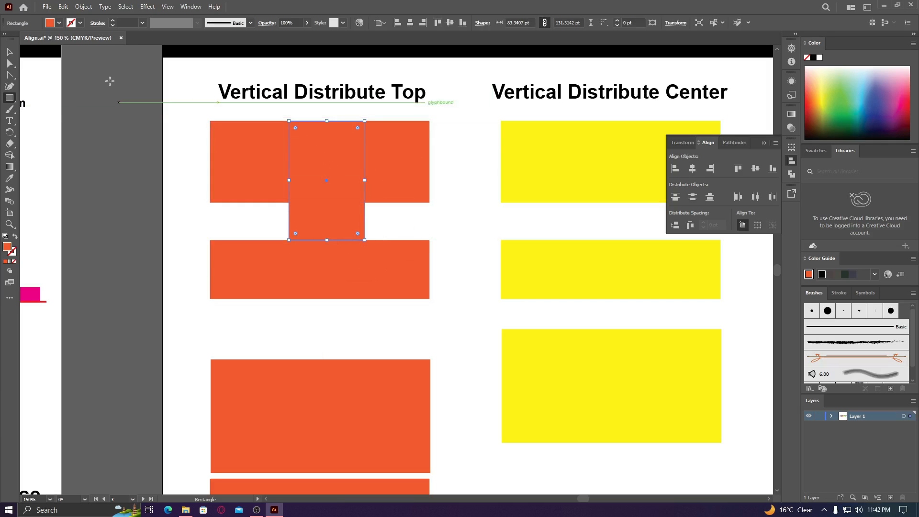
pyautogui.click(56, 26)
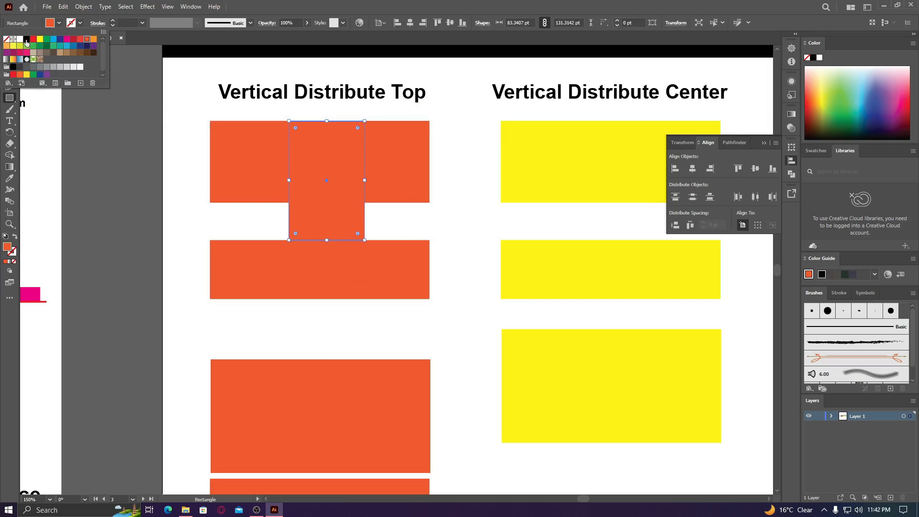
pyautogui.click(26, 39)
pyautogui.click(311, 12)
pyautogui.click(9, 52)
# Step: Move the black rectangle down to span the top edges of the third and fourth orange rectangles
pyautogui.press('space')
pyautogui.moveTo(365, 171); pyautogui.dragTo(366, 120)
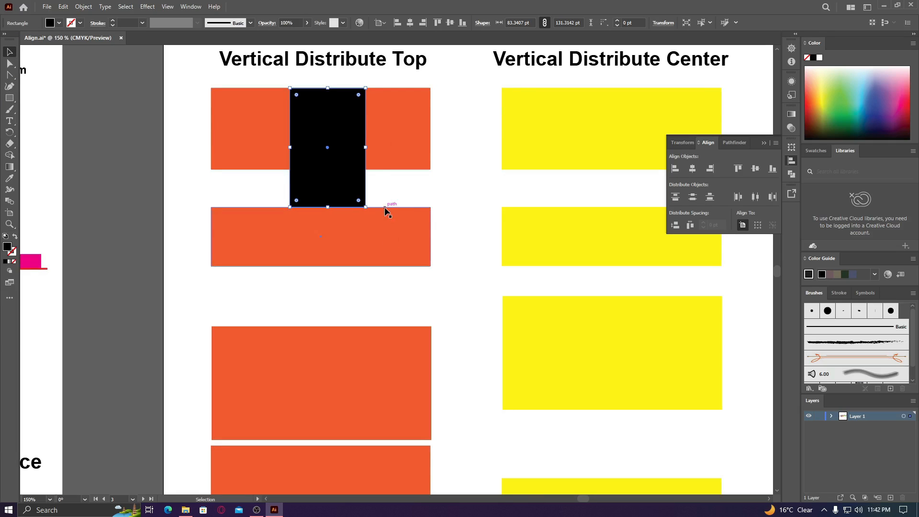
pyautogui.moveTo(397, 206); pyautogui.dragTo(383, 150)
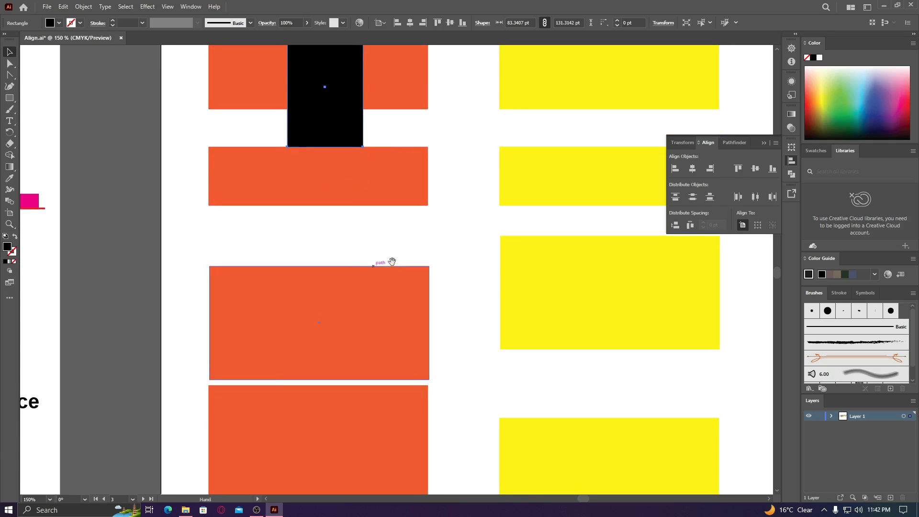
pyautogui.moveTo(391, 263); pyautogui.dragTo(394, 213)
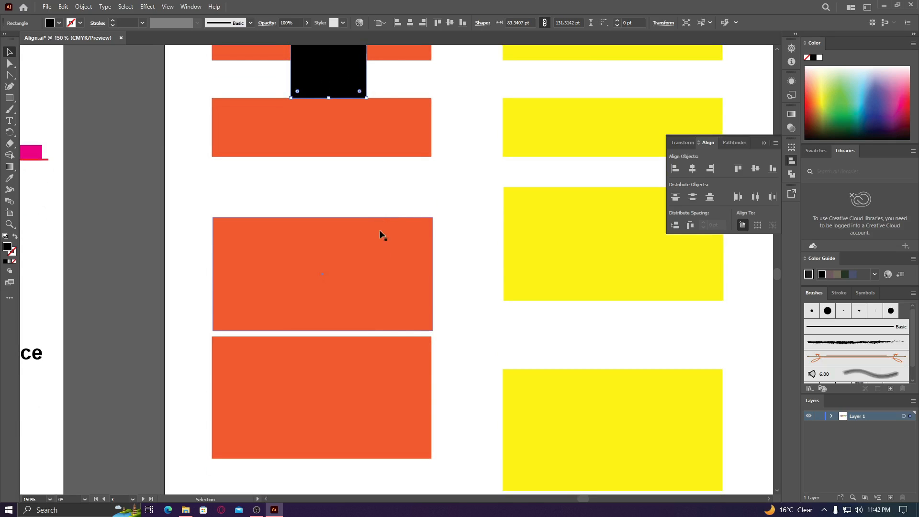
pyautogui.moveTo(345, 69); pyautogui.dragTo(396, 308)
pyautogui.hotkey('ctrl', 'space')
pyautogui.keyDown('ctrl'); pyautogui.click(372, 313); pyautogui.keyUp('ctrl')
pyautogui.keyDown('ctrl'); pyautogui.click(384, 289); pyautogui.keyUp('ctrl')
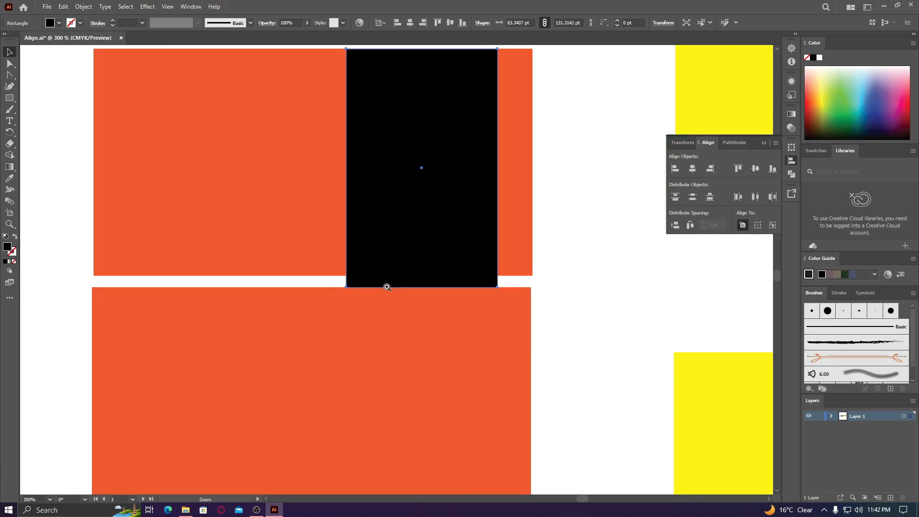
pyautogui.moveTo(426, 273); pyautogui.dragTo(369, 261)
pyautogui.scroll(5, 290, 276)
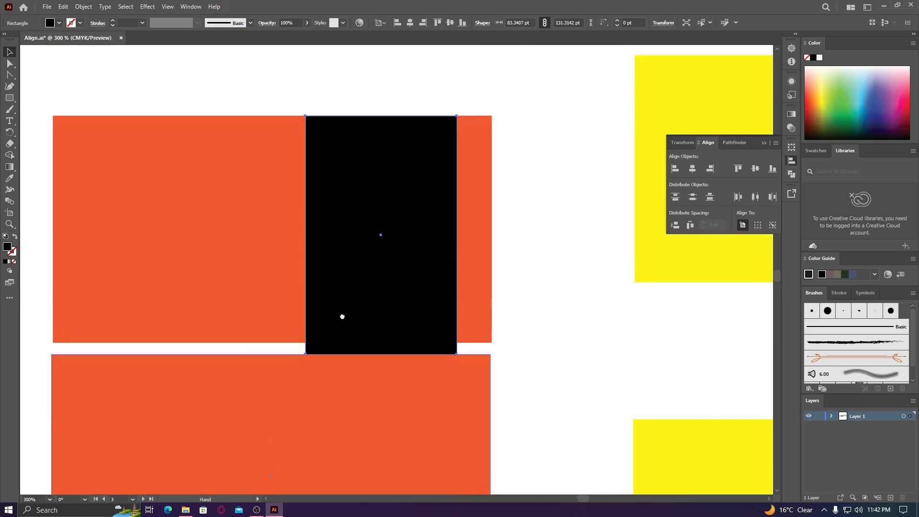
pyautogui.scroll(-2, 289, 157)
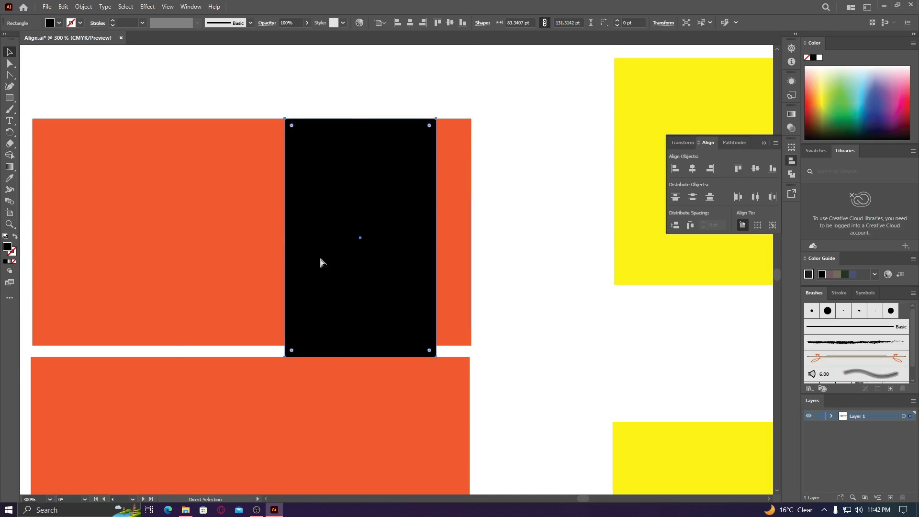
# Step: Move the black rectangle back up to span the top edges of the first and second orange rectangles
pyautogui.hotkey('ctrl', '-')
pyautogui.moveTo(393, 133); pyautogui.dragTo(369, 263)
pyautogui.moveTo(373, 345); pyautogui.dragTo(361, 141)
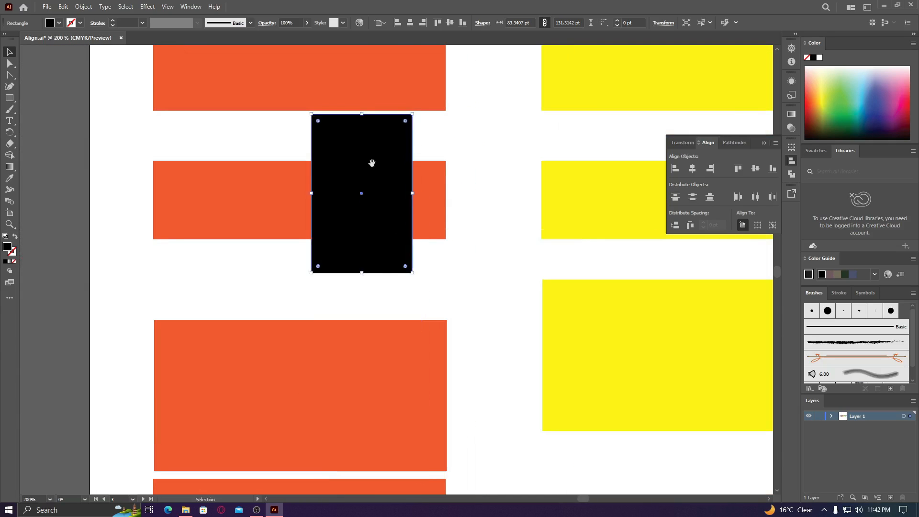
pyautogui.scroll(5, 437, 260)
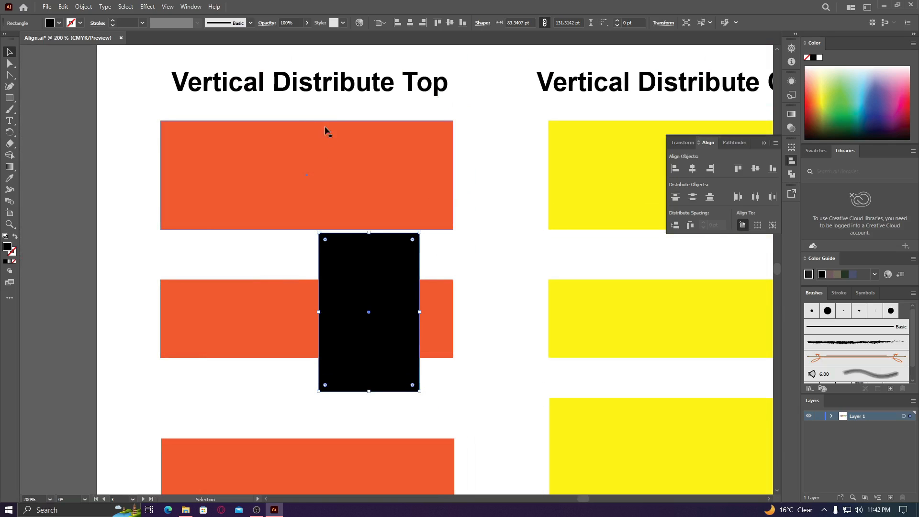
pyautogui.moveTo(352, 262); pyautogui.dragTo(311, 150)
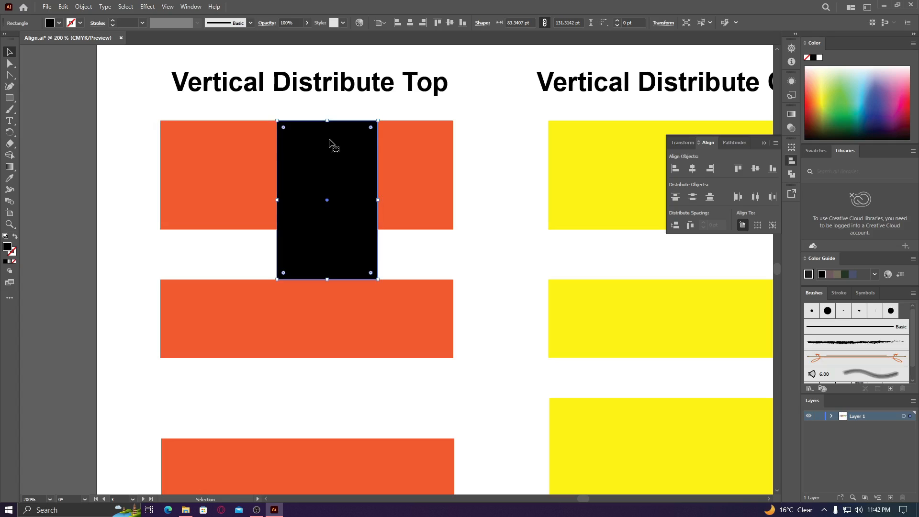
# Step: Delete the black rectangle from the orange column
pyautogui.click(392, 241)
pyautogui.moveTo(391, 232); pyautogui.dragTo(381, 200)
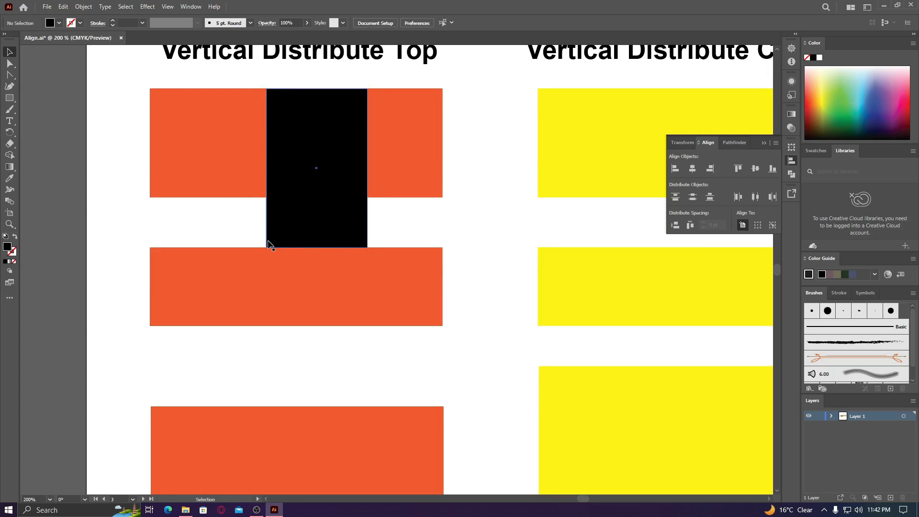
pyautogui.moveTo(308, 206); pyautogui.dragTo(293, 259)
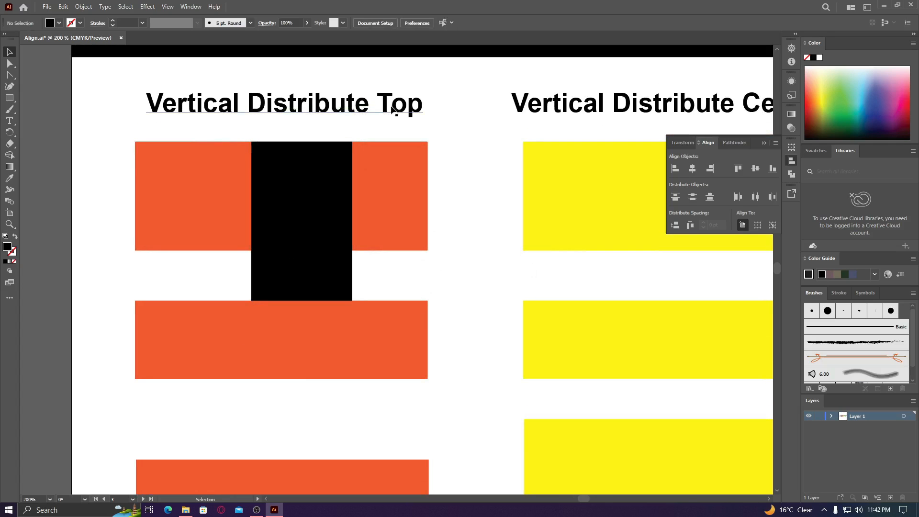
pyautogui.click(303, 191)
pyautogui.press('Delete')
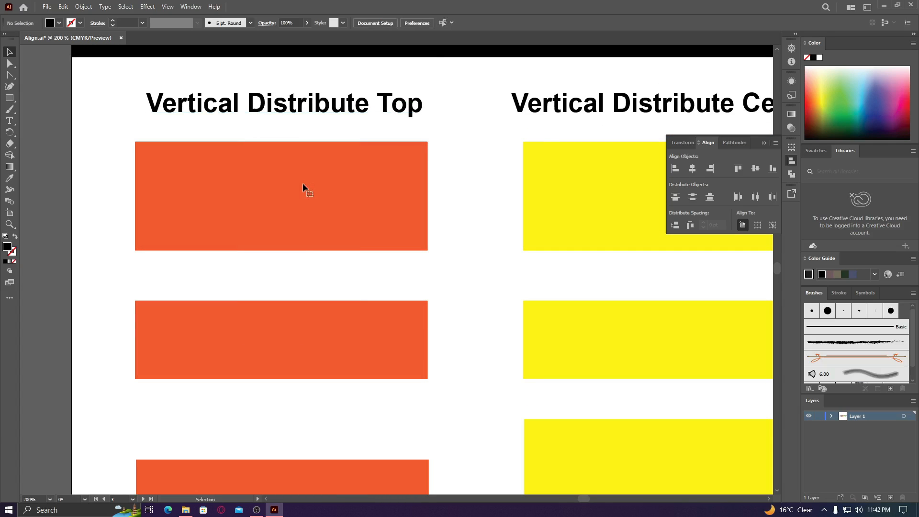
# Step: Distribute the four yellow rectangles under Vertical Distribute Center evenly by their vertical centres
pyautogui.moveTo(389, 197); pyautogui.dragTo(200, 214)
pyautogui.moveTo(379, 211); pyautogui.dragTo(282, 183)
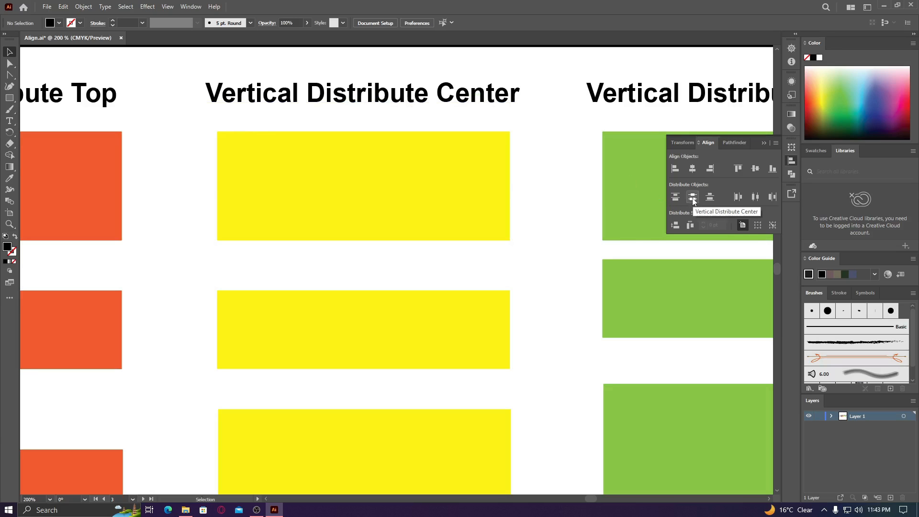
pyautogui.hotkey('ctrl', '-')
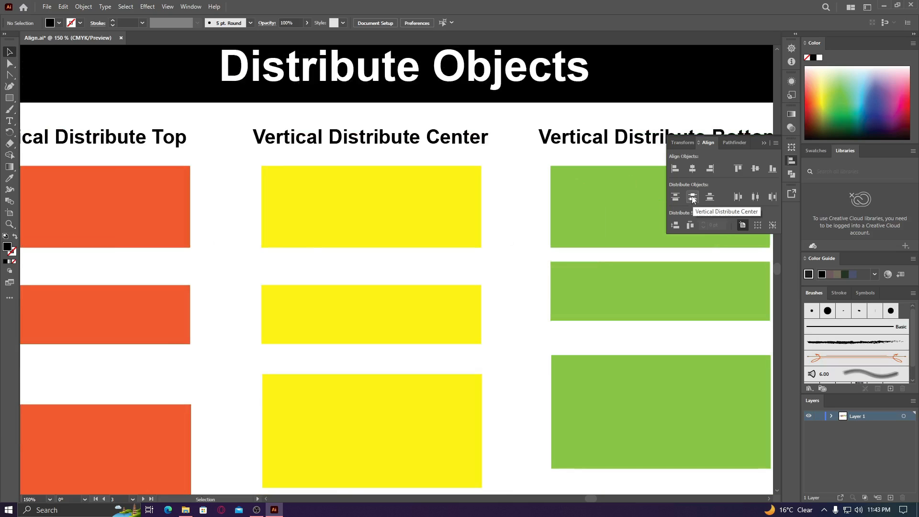
pyautogui.scroll(-4, 513, 191)
pyautogui.hotkey('ctrl', '-')
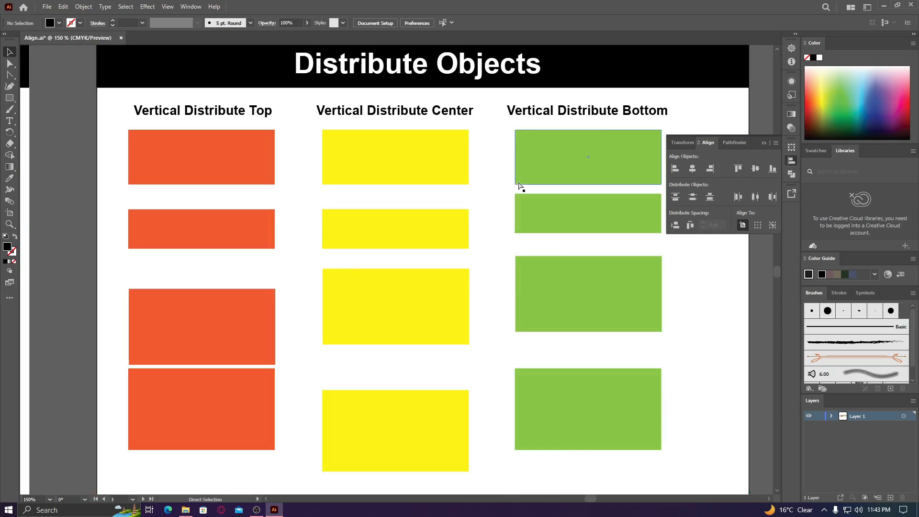
pyautogui.moveTo(471, 229); pyautogui.dragTo(407, 418)
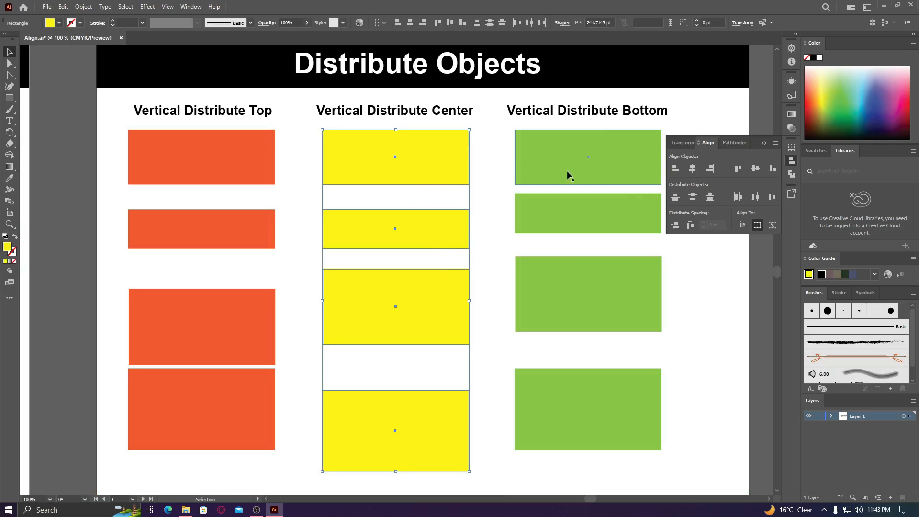
pyautogui.click(693, 197)
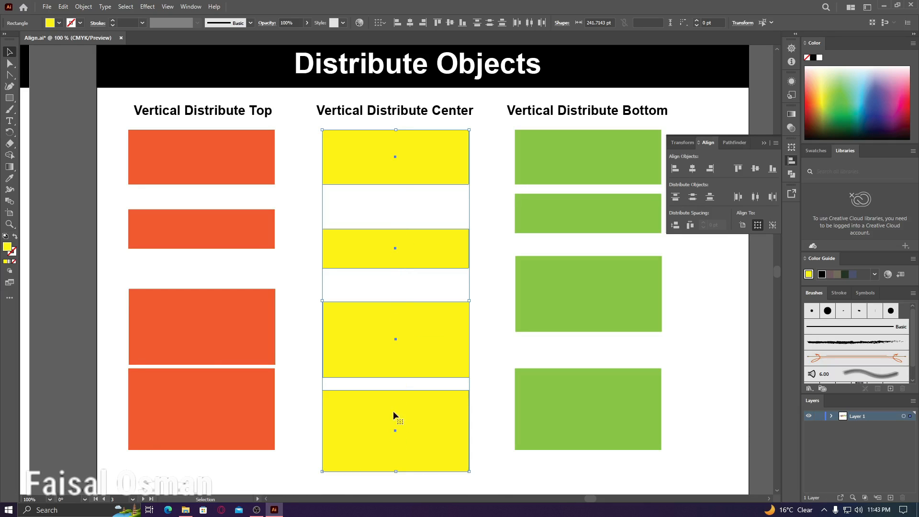
# Step: Draw a black-filled rectangle about 50 × 151 pt reaching from the first yellow rectangle's centre to the second one's centre
pyautogui.click(9, 98)
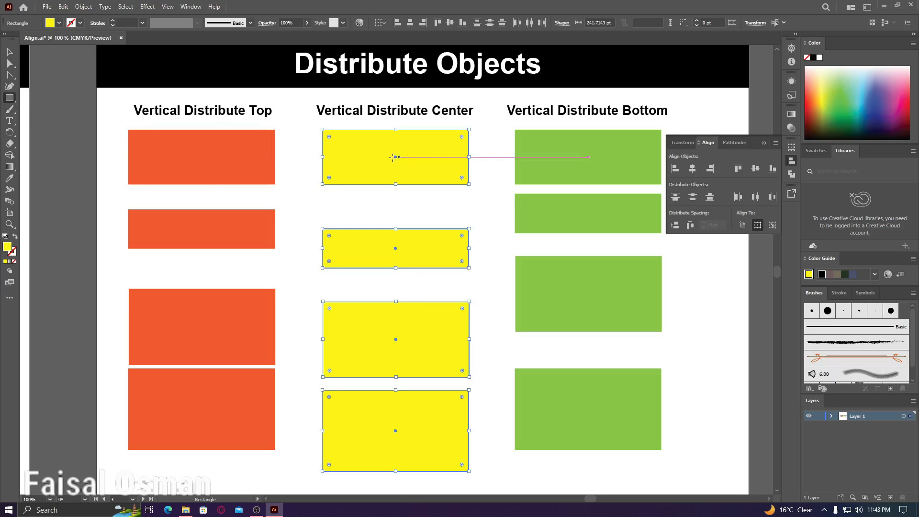
pyautogui.moveTo(385, 158); pyautogui.dragTo(415, 248)
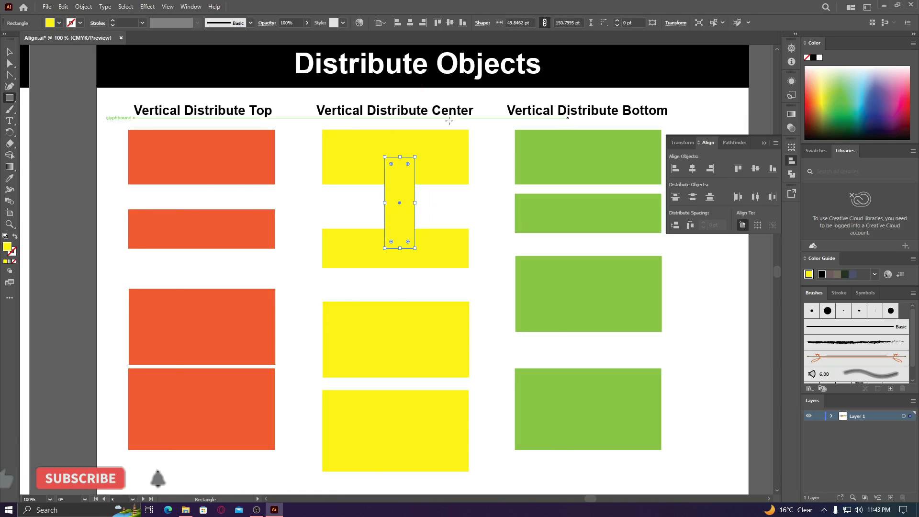
pyautogui.click(59, 23)
pyautogui.click(26, 39)
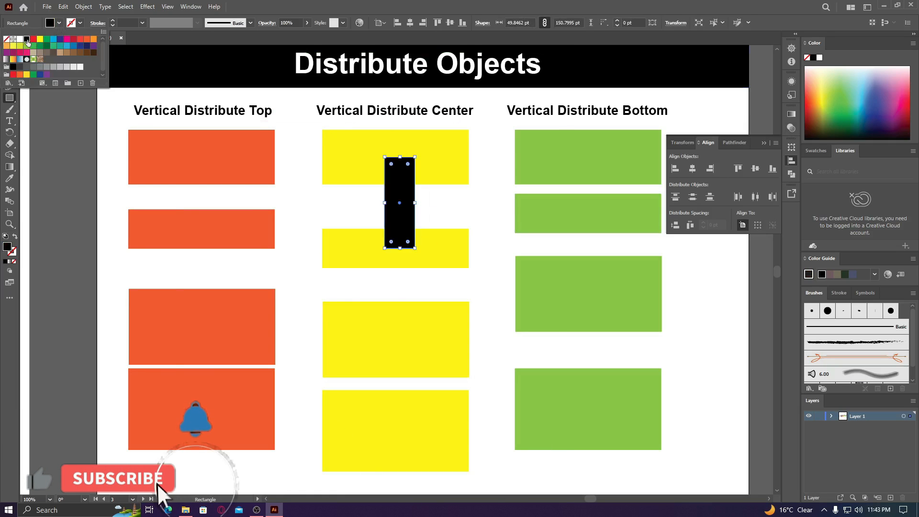
pyautogui.press('Escape')
pyautogui.click(9, 52)
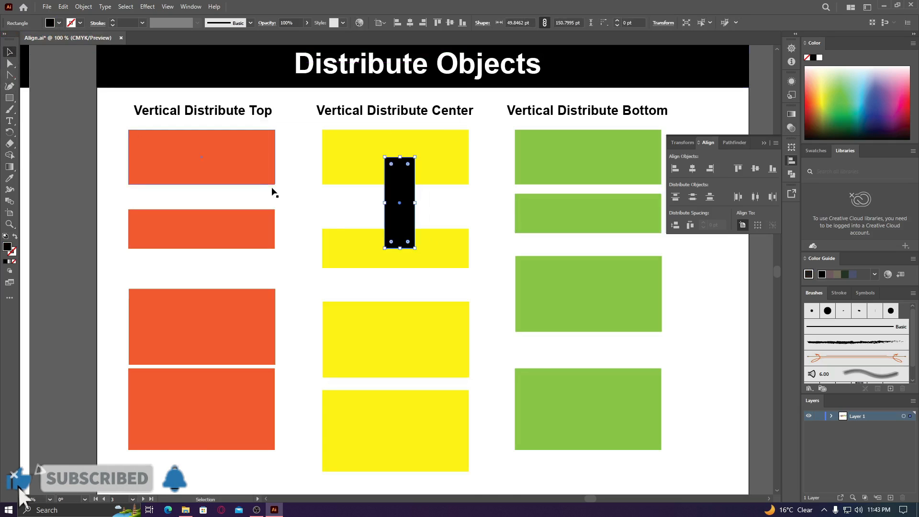
# Step: Show the artwork in outline view and move the black rectangle to span the centres of the second and third yellow rectangles
pyautogui.scroll(-3, 268, 163)
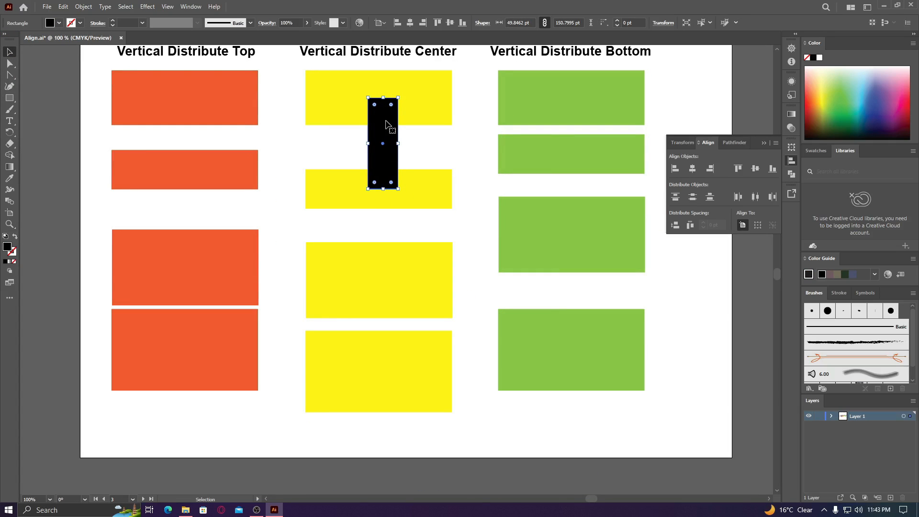
pyautogui.moveTo(387, 124); pyautogui.dragTo(470, 217)
pyautogui.hotkey('ctrl', 'y')
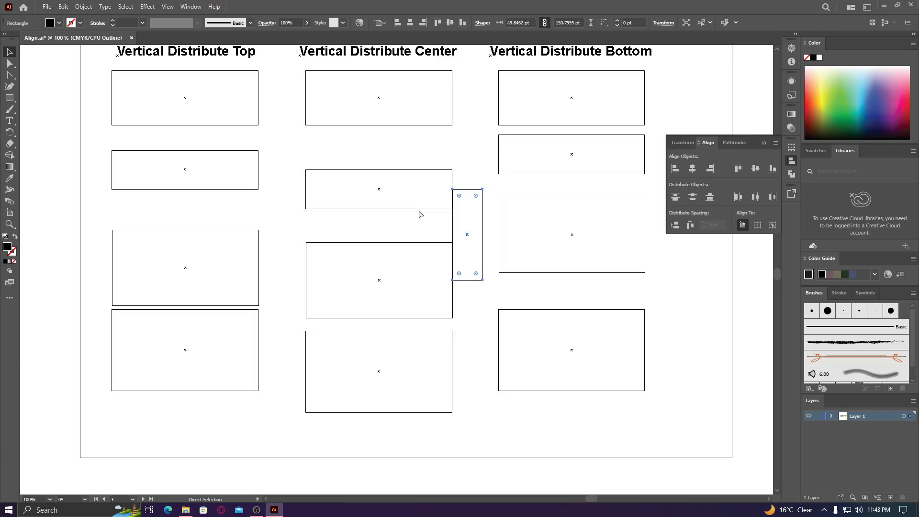
pyautogui.moveTo(483, 211); pyautogui.dragTo(444, 113)
pyautogui.keyDown('alt'); pyautogui.scroll(3, 411, 216); pyautogui.keyUp('alt')
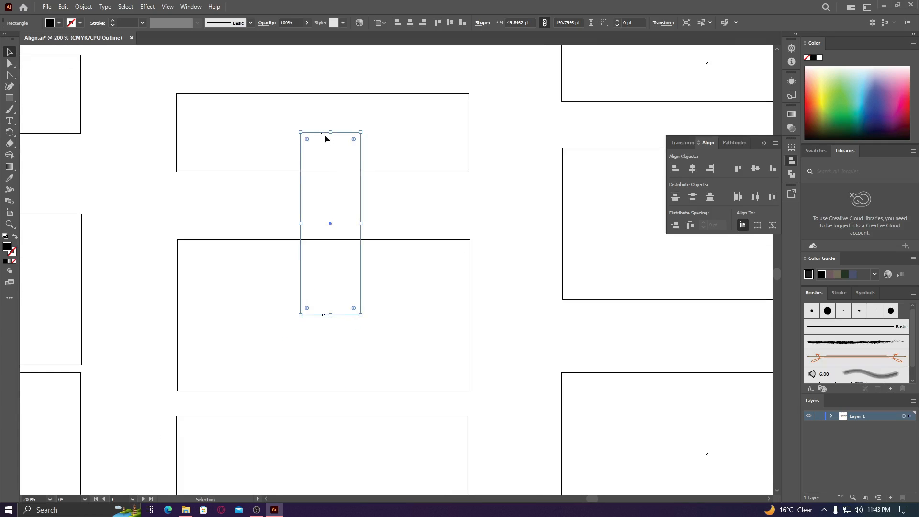
# Step: Move the black rectangle to span the centres of the third and fourth yellow rectangles, and return to the preview view
pyautogui.moveTo(327, 316); pyautogui.dragTo(354, 185)
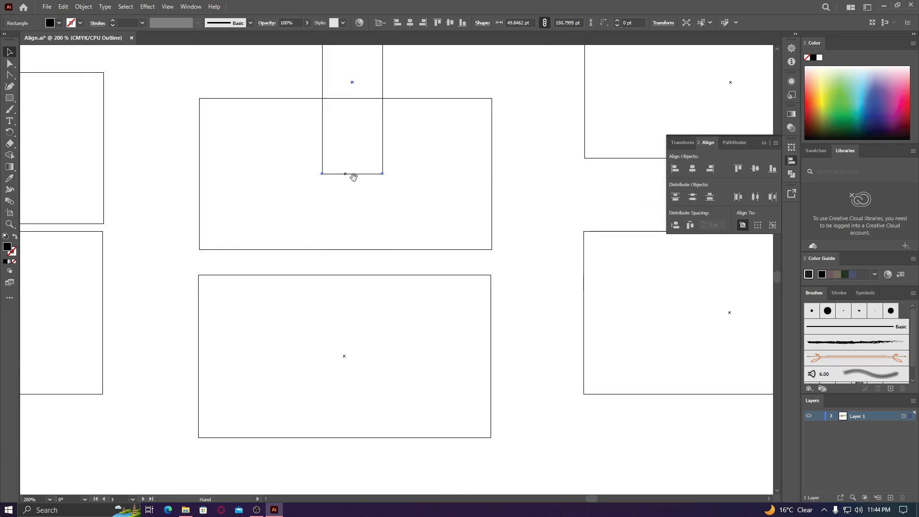
pyautogui.moveTo(352, 83); pyautogui.dragTo(353, 266)
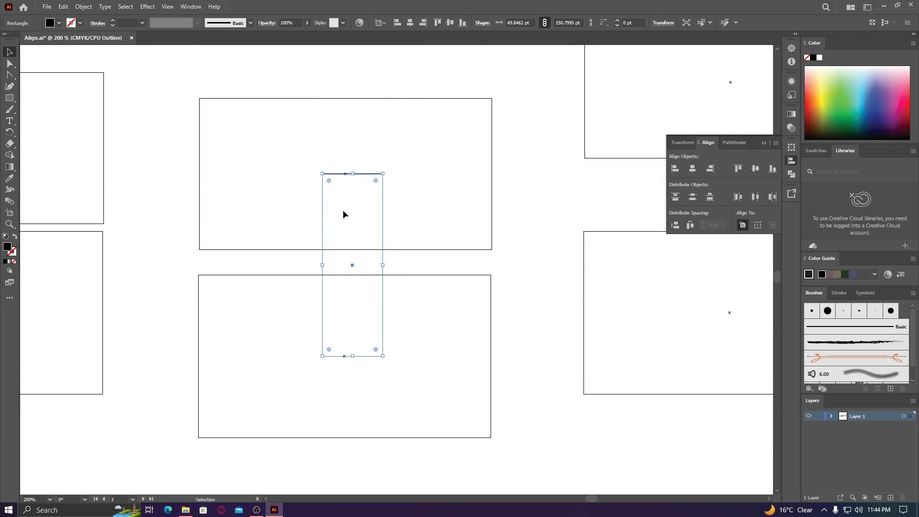
pyautogui.press('a')
pyautogui.press('v')
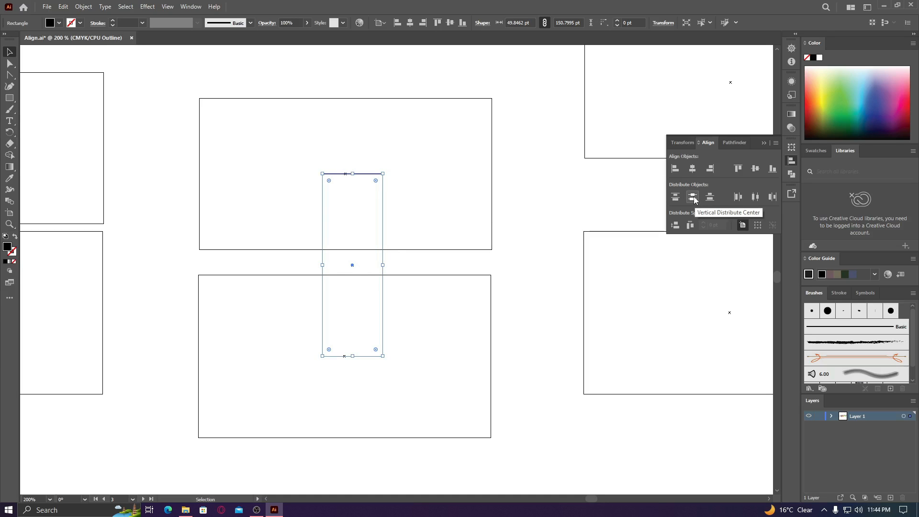
pyautogui.hotkey('ctrl', 'y')
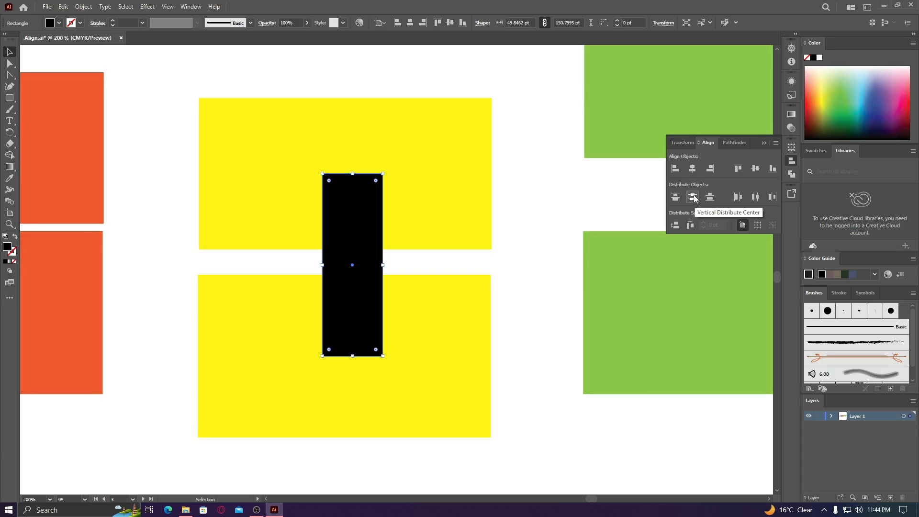
# Step: Move the black gauge rectangle back up to the first two yellow rectangles and delete it
pyautogui.hotkey('ctrl', '-')
pyautogui.hotkey('ctrl', '-')
pyautogui.hotkey('ctrl', '-')
pyautogui.moveTo(470, 215); pyautogui.dragTo(466, 249)
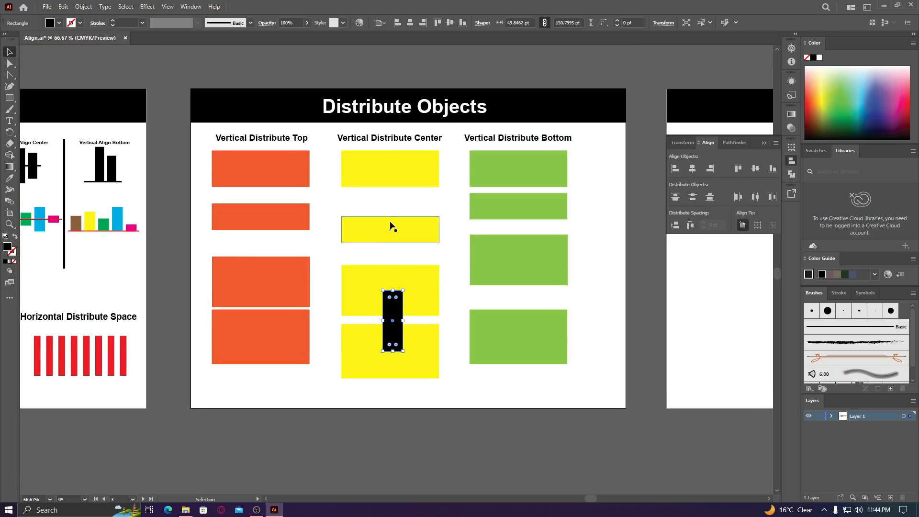
pyautogui.moveTo(400, 301); pyautogui.dragTo(400, 186)
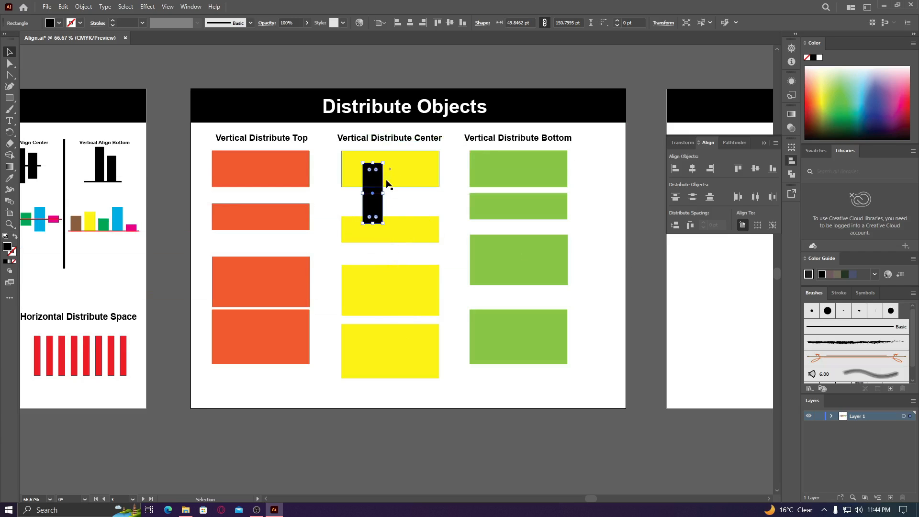
pyautogui.press('Delete')
# Step: Distribute the four green rectangles under Vertical Distribute Bottom evenly by their bottom edges
pyautogui.moveTo(506, 180); pyautogui.dragTo(508, 153)
pyautogui.click(486, 168)
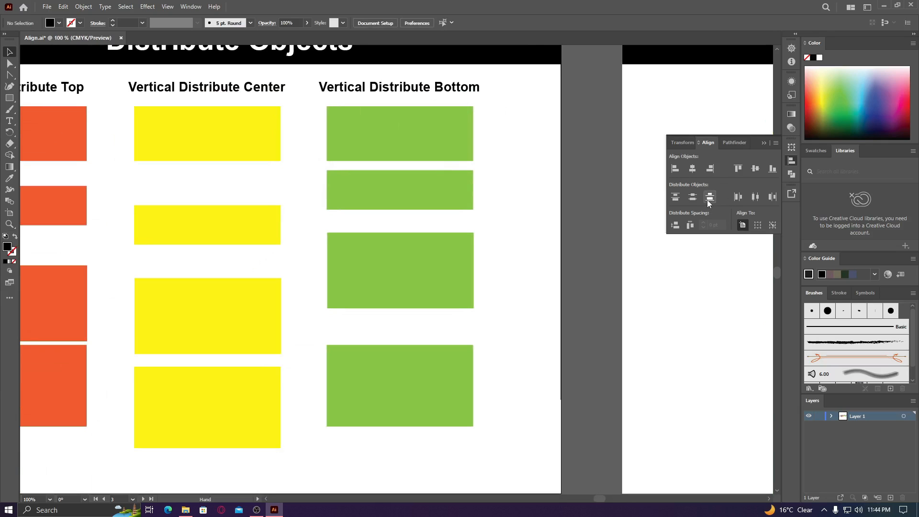
pyautogui.moveTo(495, 139); pyautogui.dragTo(394, 383)
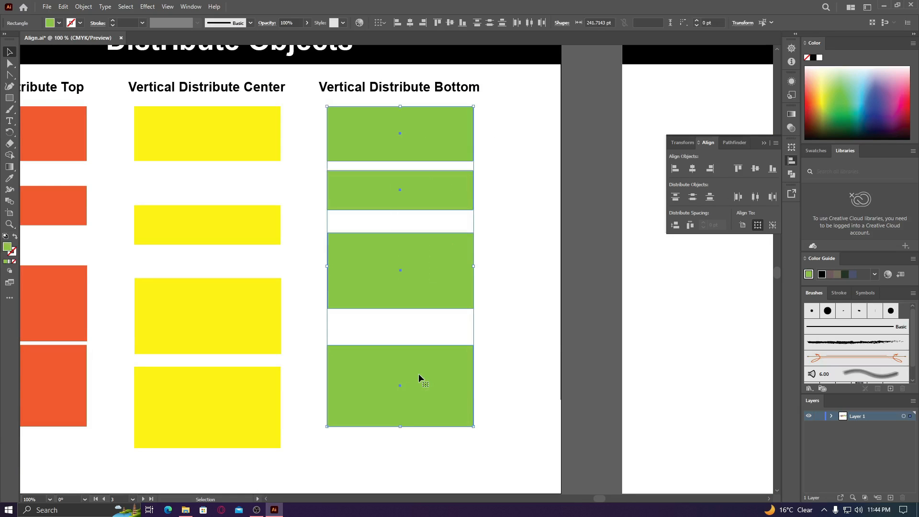
pyautogui.click(710, 198)
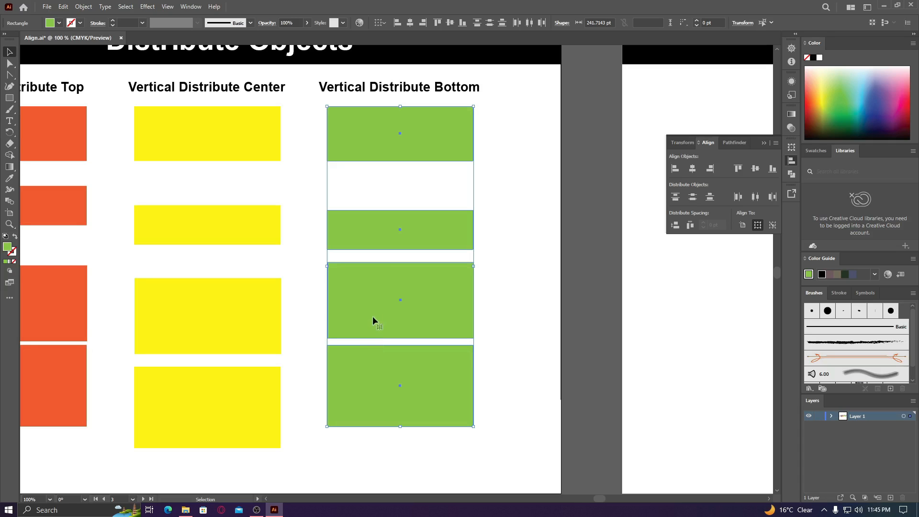
# Step: Draw a rectangle about 32 × 146 pt from the first green rectangle's bottom edge to the second one's bottom edge, and fill it black
pyautogui.press('space')
pyautogui.moveTo(372, 163); pyautogui.dragTo(382, 193)
pyautogui.click(10, 97)
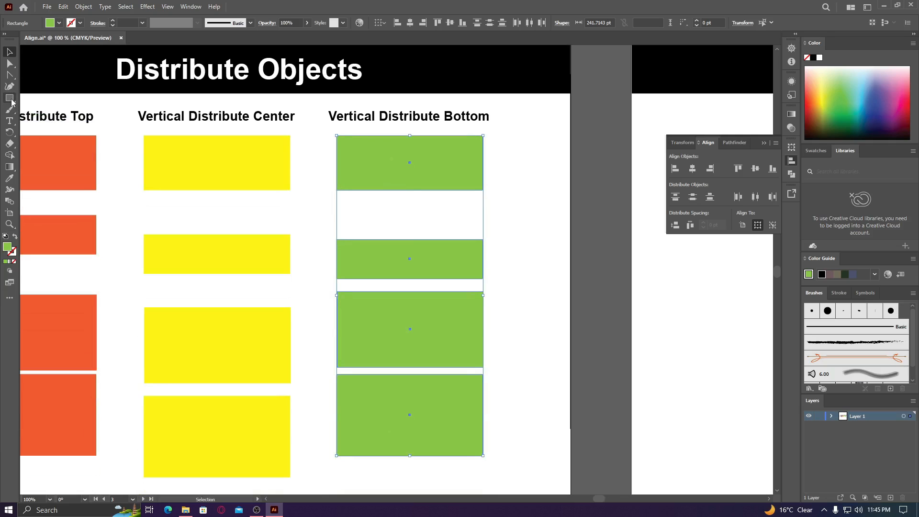
pyautogui.moveTo(368, 190); pyautogui.dragTo(388, 278)
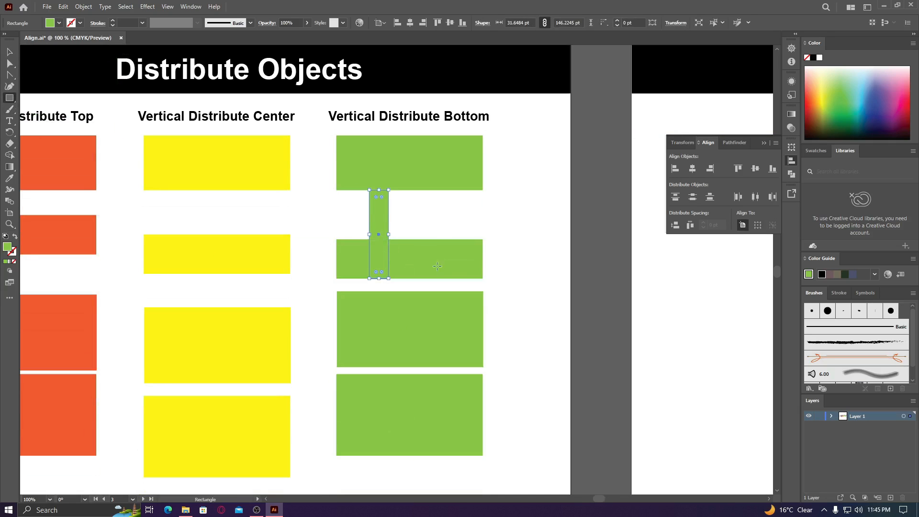
pyautogui.click(59, 23)
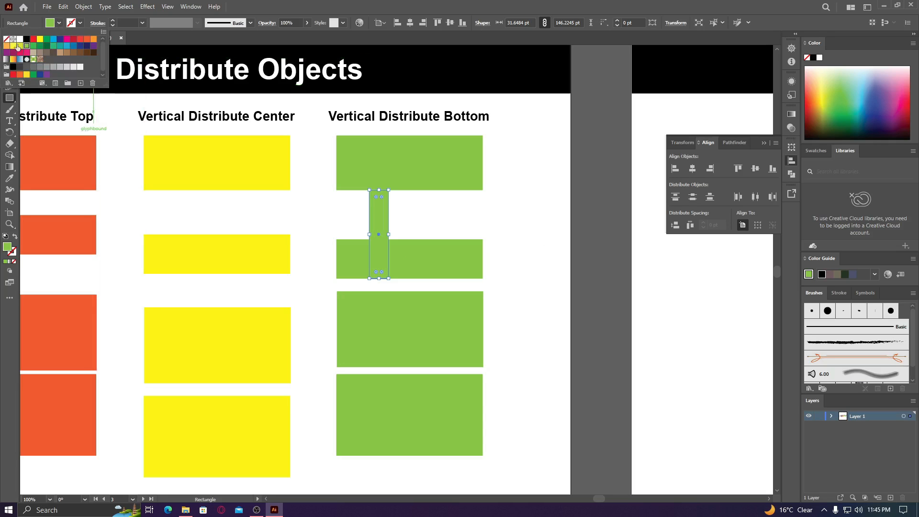
pyautogui.click(26, 39)
# Step: Move the black rectangle to span the bottom edges of the second and third green rectangles
pyautogui.click(9, 51)
pyautogui.moveTo(307, 196); pyautogui.dragTo(283, 137)
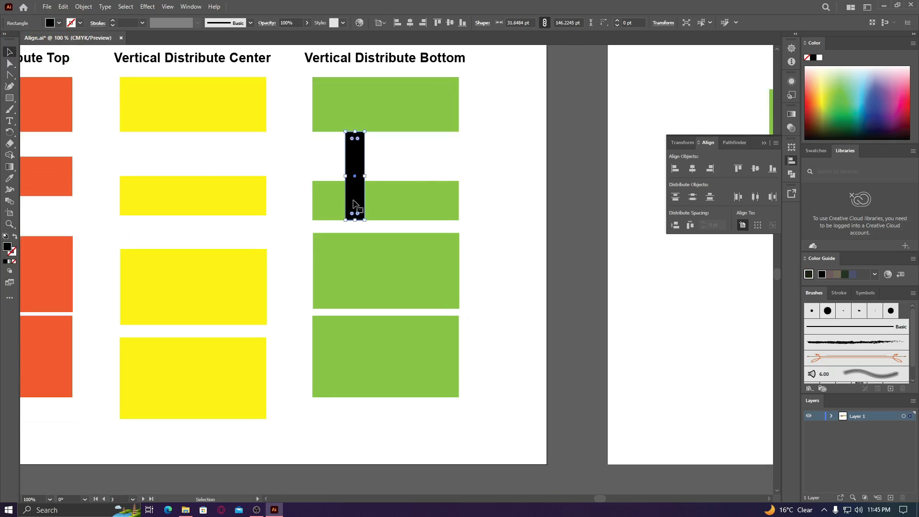
pyautogui.scroll(-3, 354, 220)
pyautogui.moveTo(343, 87); pyautogui.dragTo(408, 174)
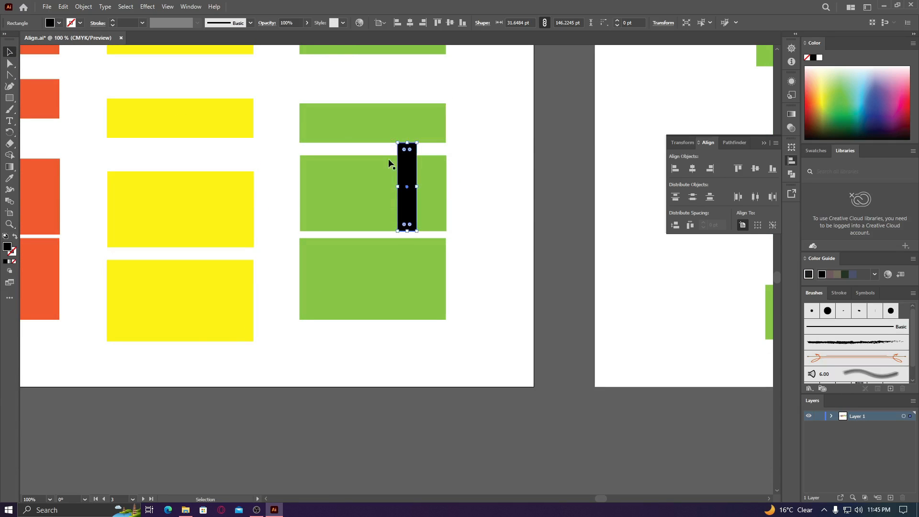
# Step: Move the black rectangle to span the bottom edges of the third and fourth green rectangles
pyautogui.scroll(-3, 400, 252)
pyautogui.moveTo(395, 104); pyautogui.dragTo(395, 193)
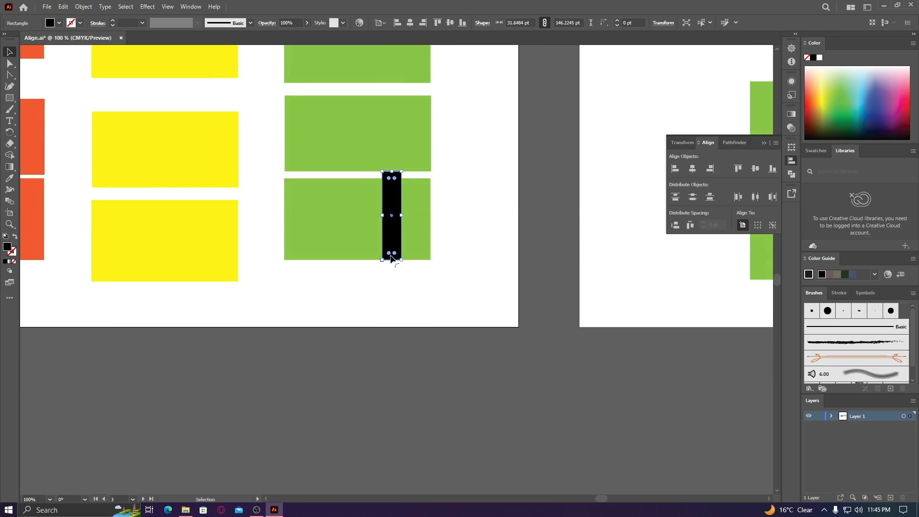
pyautogui.scroll(2, 411, 177)
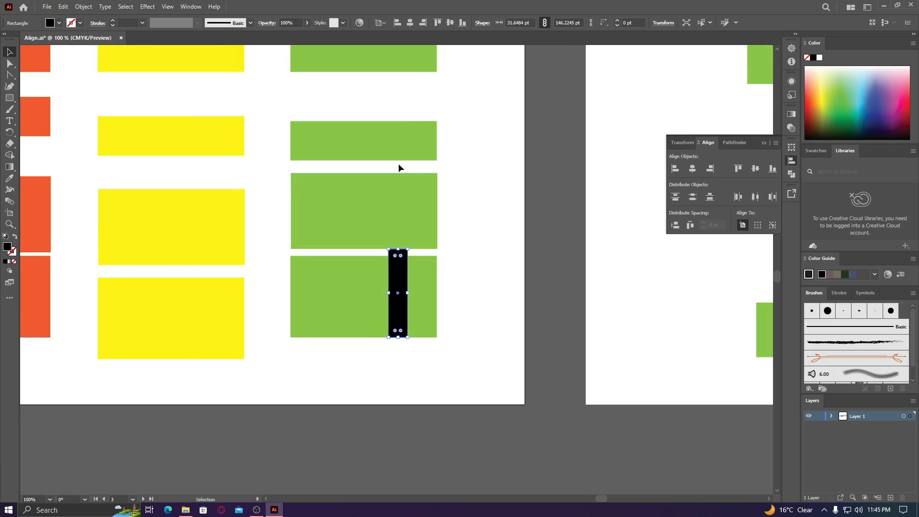
pyautogui.moveTo(401, 268); pyautogui.dragTo(481, 211)
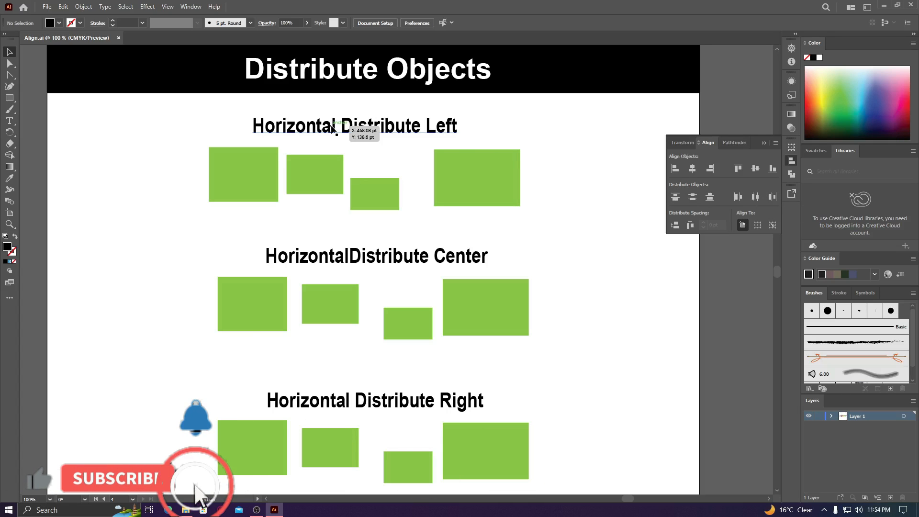
# Step: Shift the first green rectangle under Horizontal Distribute Left slightly down and right, and the third one slightly right
pyautogui.moveTo(243, 177); pyautogui.dragTo(246, 184)
pyautogui.moveTo(363, 193); pyautogui.dragTo(372, 193)
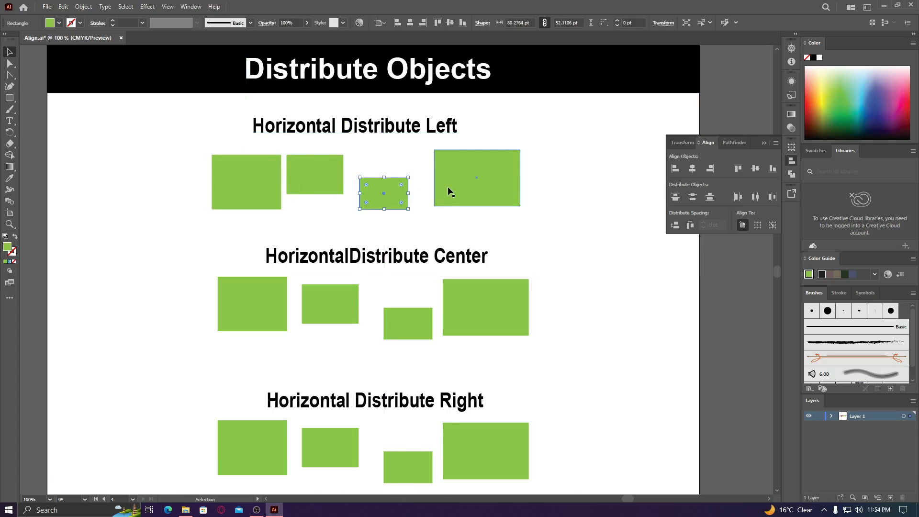